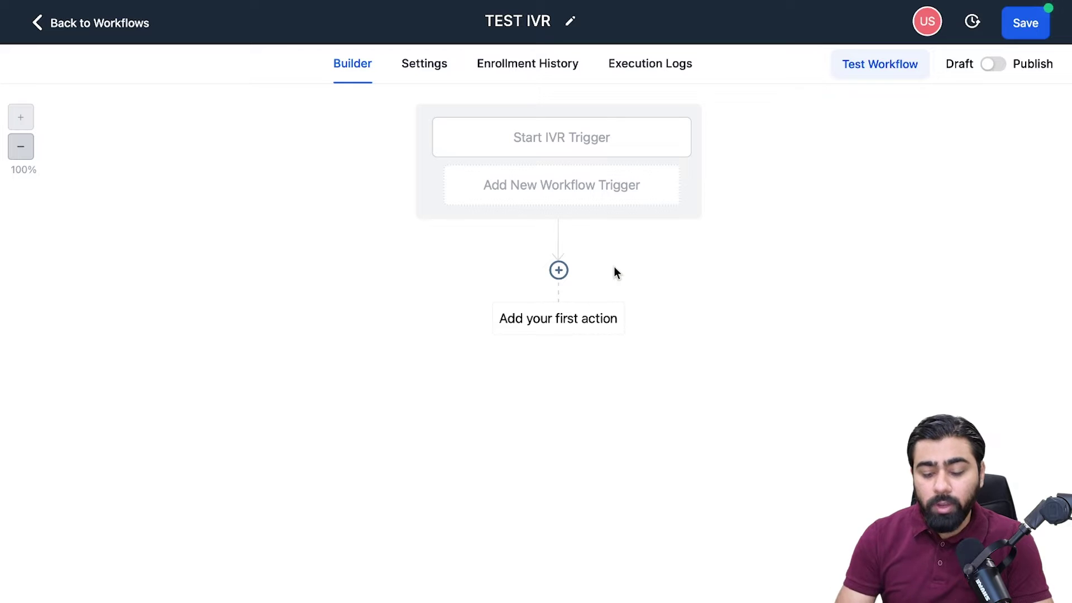
# Add a Gather Input On Call action as the workflow's first action and name it WELCOME MESSAGE
pyautogui.click(558, 270)
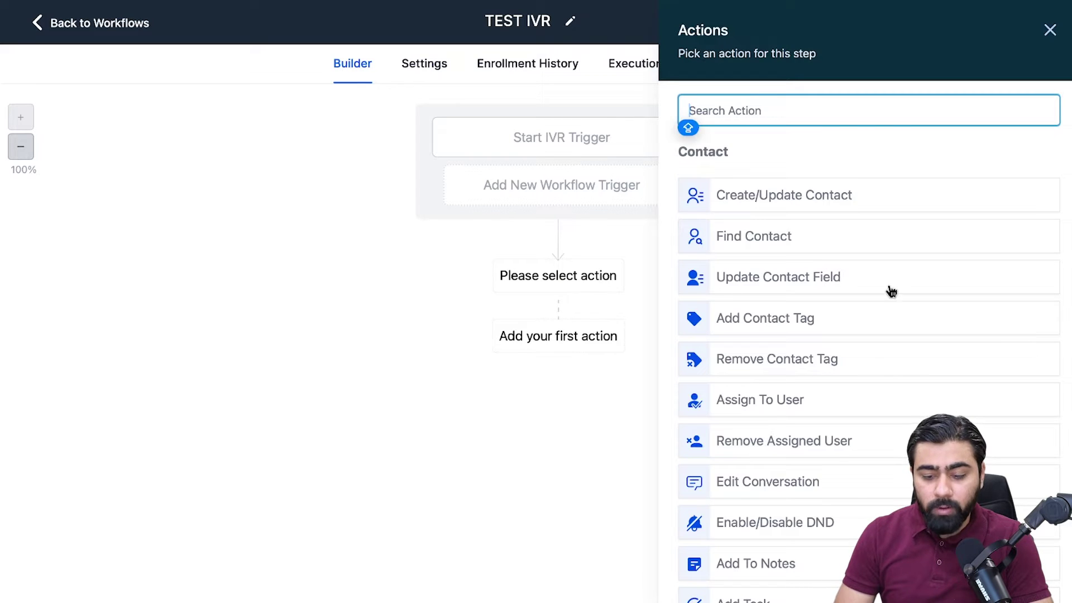
pyautogui.scroll(-15, 835, 460)
pyautogui.scroll(-5, 835, 459)
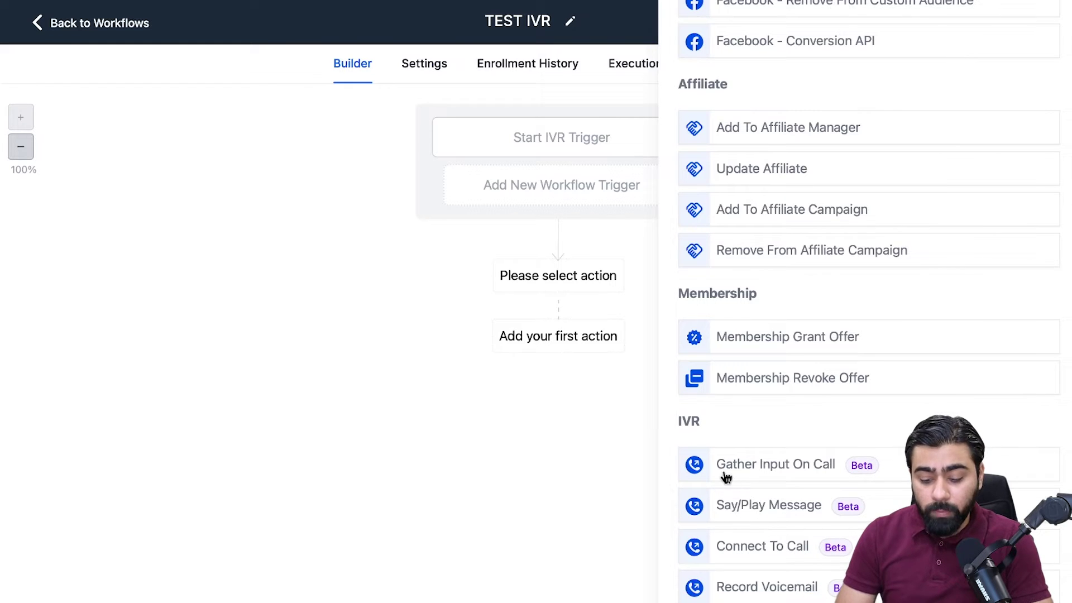
pyautogui.click(764, 469)
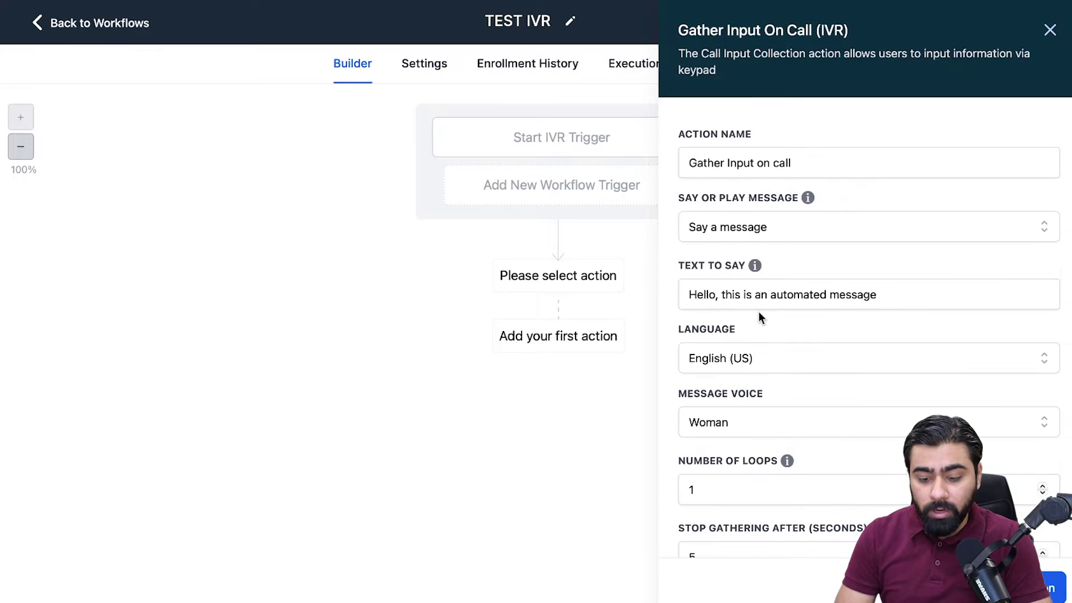
pyautogui.tripleClick(798, 163)
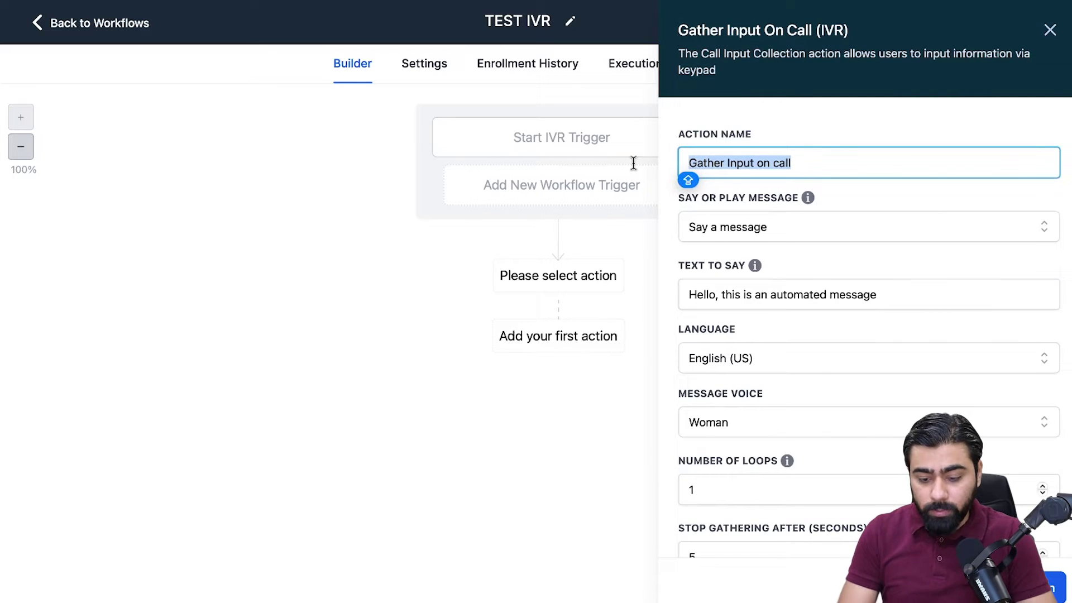
pyautogui.write('WELCOME MESSAGE')
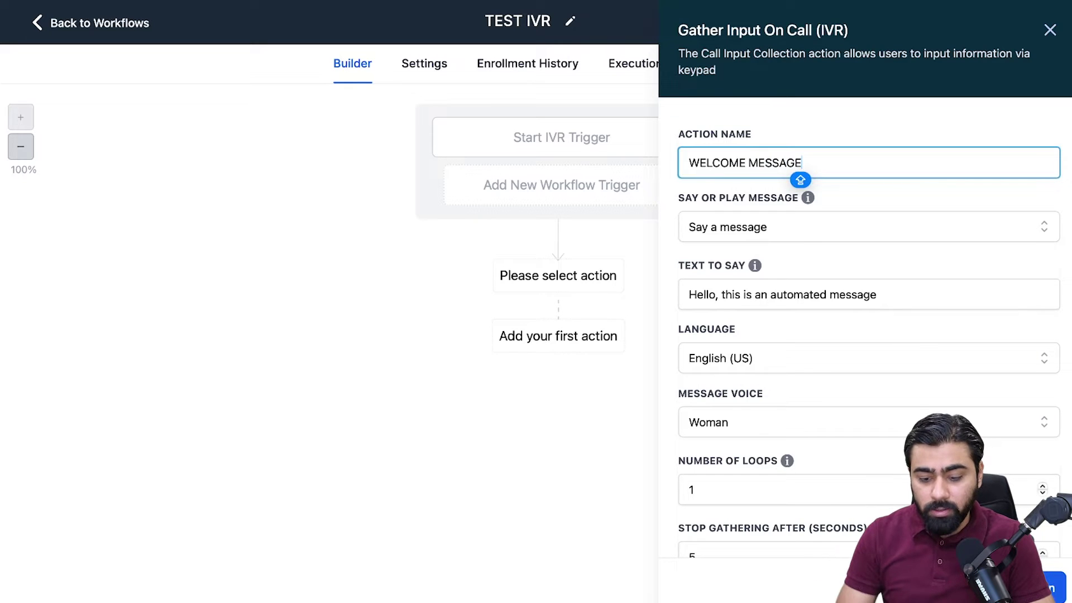
pyautogui.click(735, 229)
pyautogui.click(734, 230)
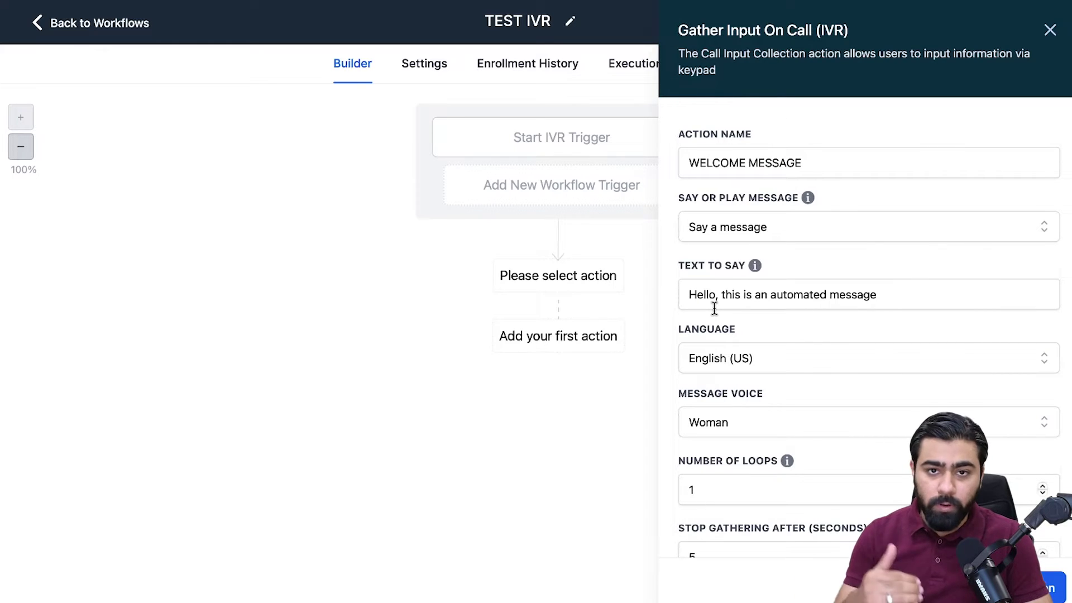
pyautogui.click(705, 230)
pyautogui.click(734, 302)
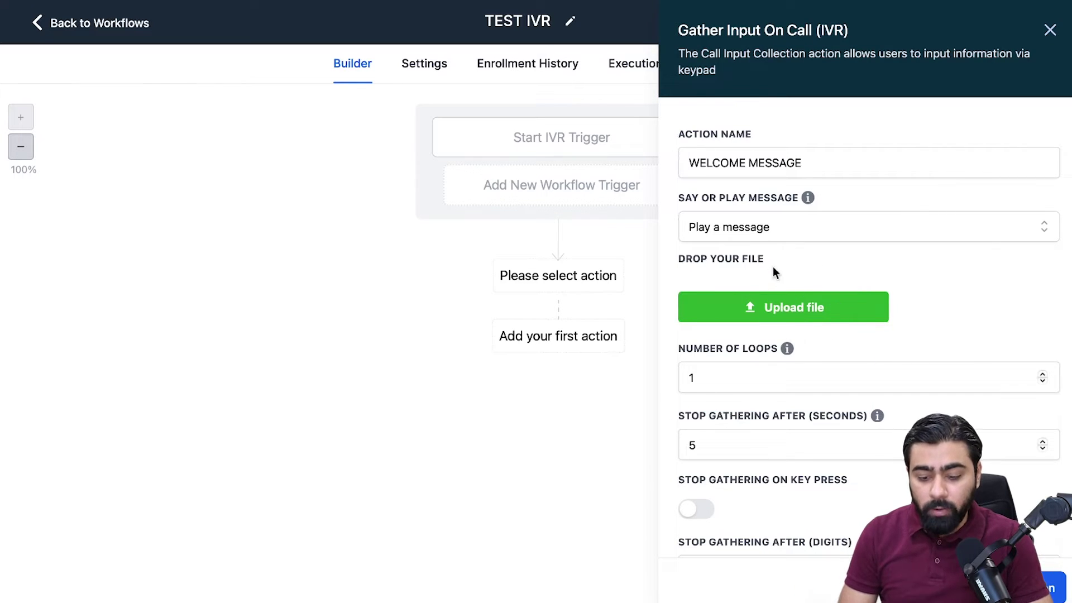
pyautogui.click(738, 231)
pyautogui.click(742, 333)
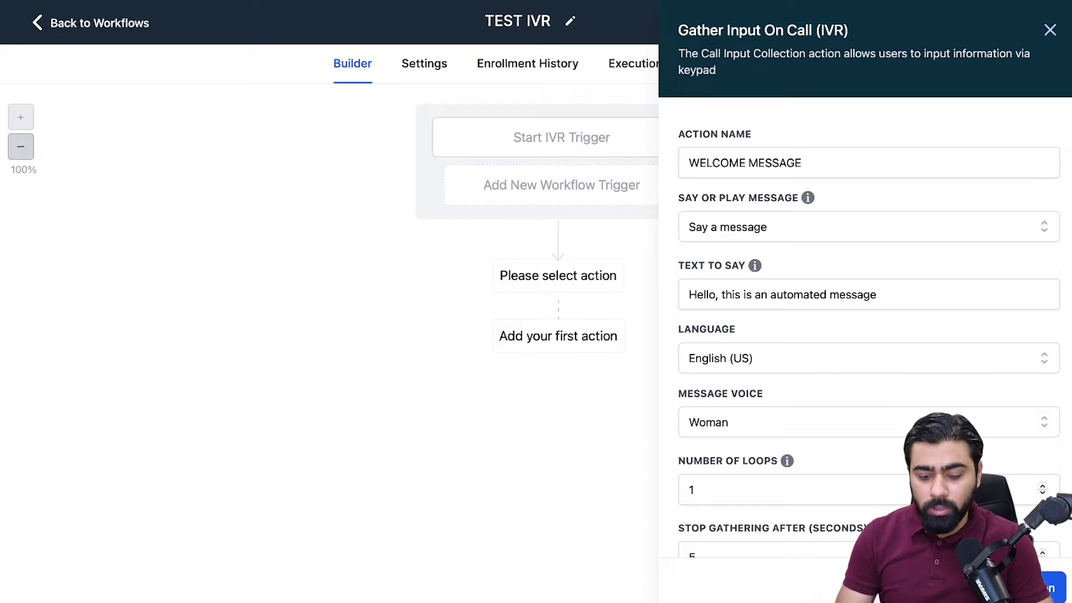
# Replace the text to say with the prepared greeting starting "Hello {{contact.first_name}}! Thank you for calling Sam's Chiropractic" and ending with the Front Desk option
pyautogui.tripleClick(731, 295)
pyautogui.hotkey('ctrl', 'v')
pyautogui.moveTo(731, 297); pyautogui.dragTo(362, 295)
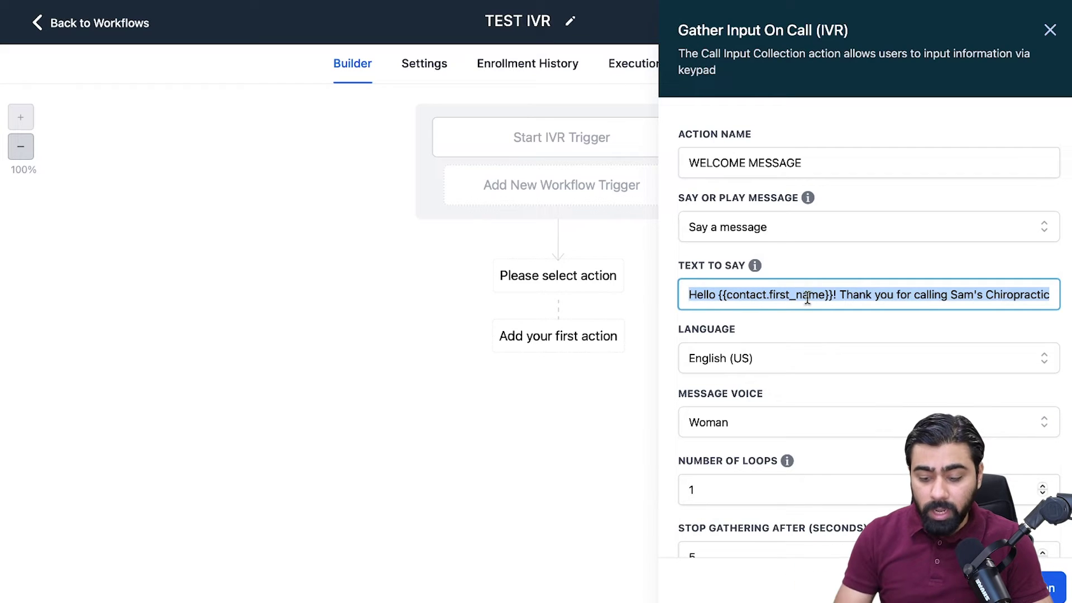
pyautogui.press('Right')
pyautogui.click(732, 296)
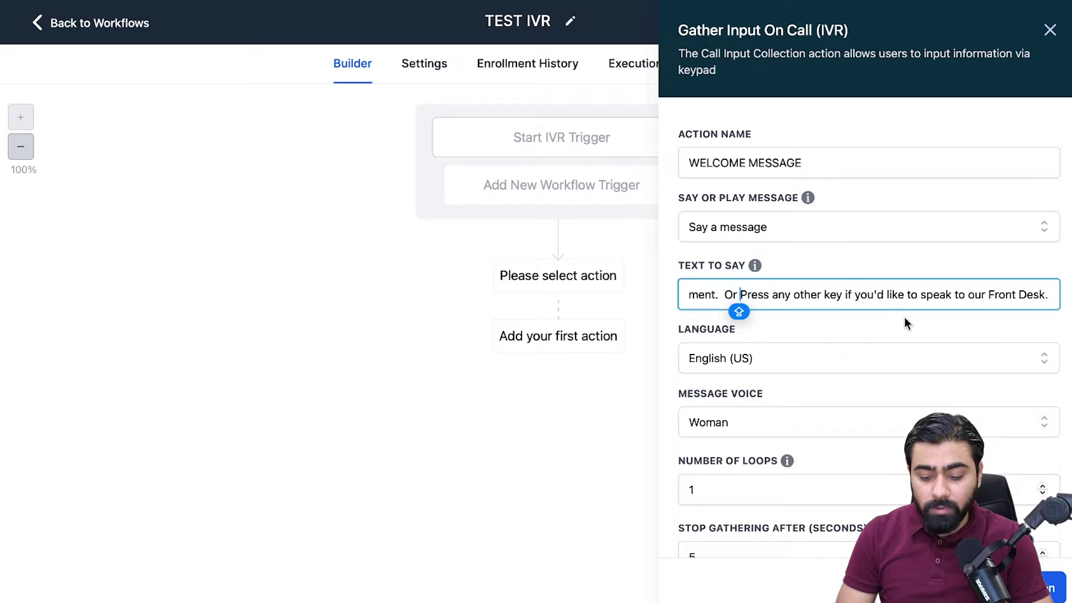
# Set the welcome message action to stop gathering after 1 digit and save the action
pyautogui.scroll(-1, 904, 317)
pyautogui.click(724, 363)
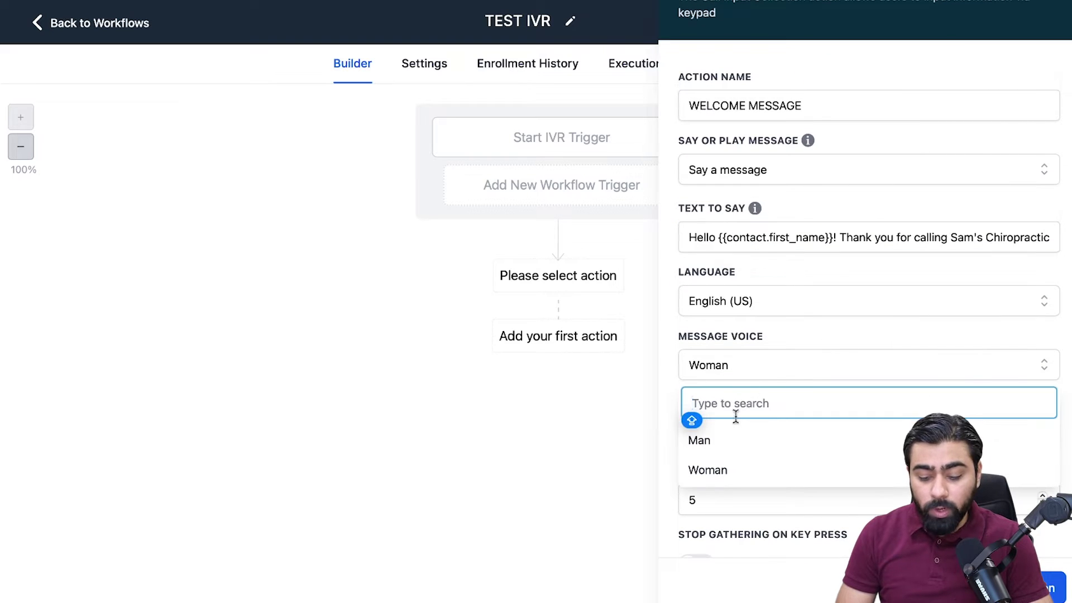
pyautogui.click(752, 373)
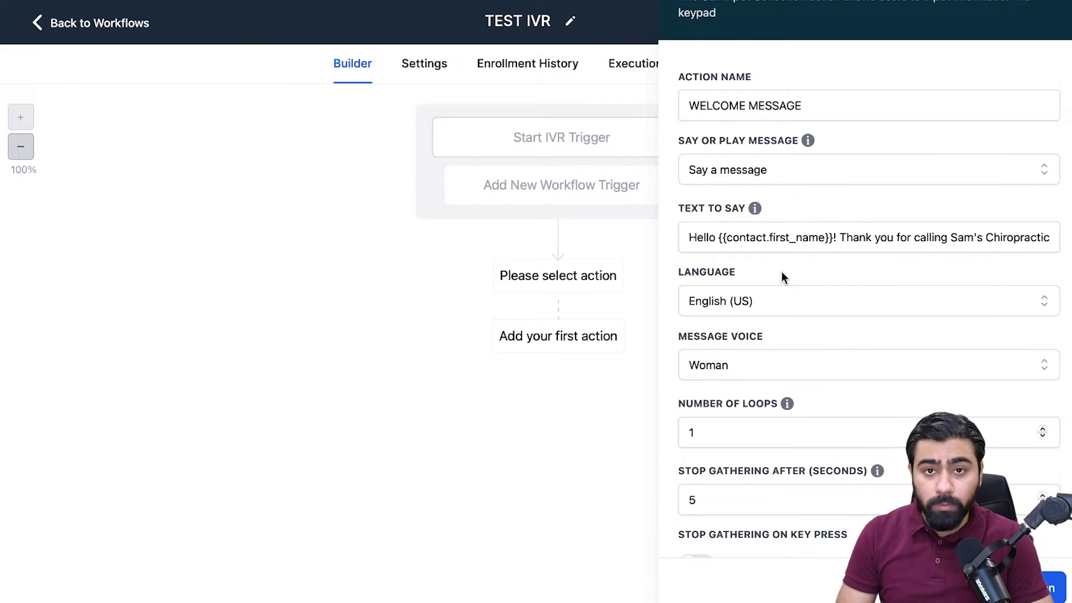
pyautogui.scroll(-2, 782, 272)
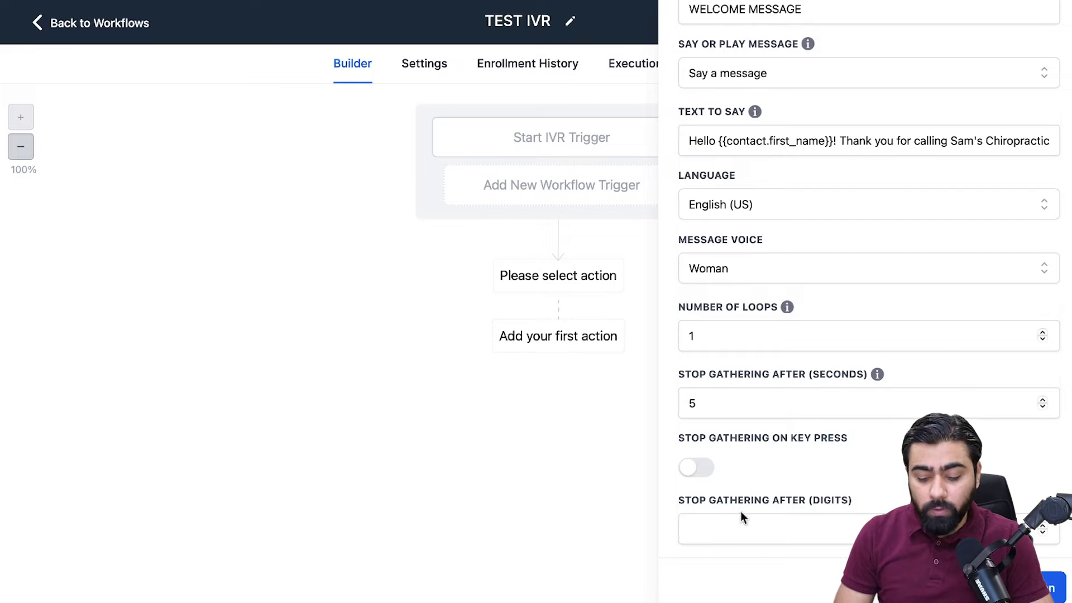
pyautogui.click(759, 526)
pyautogui.press('capslock')
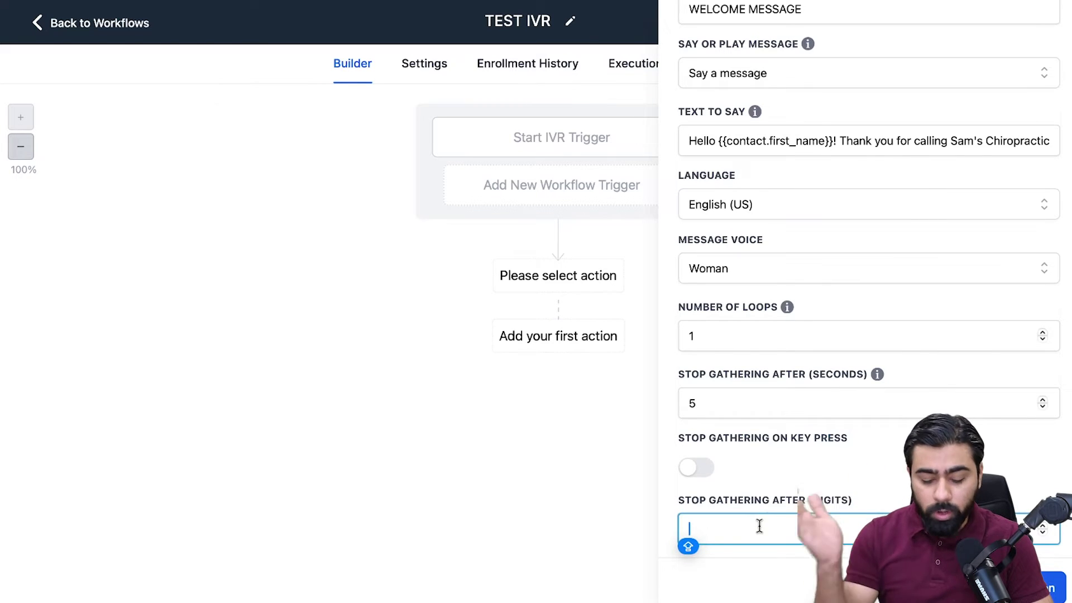
pyautogui.write('1')
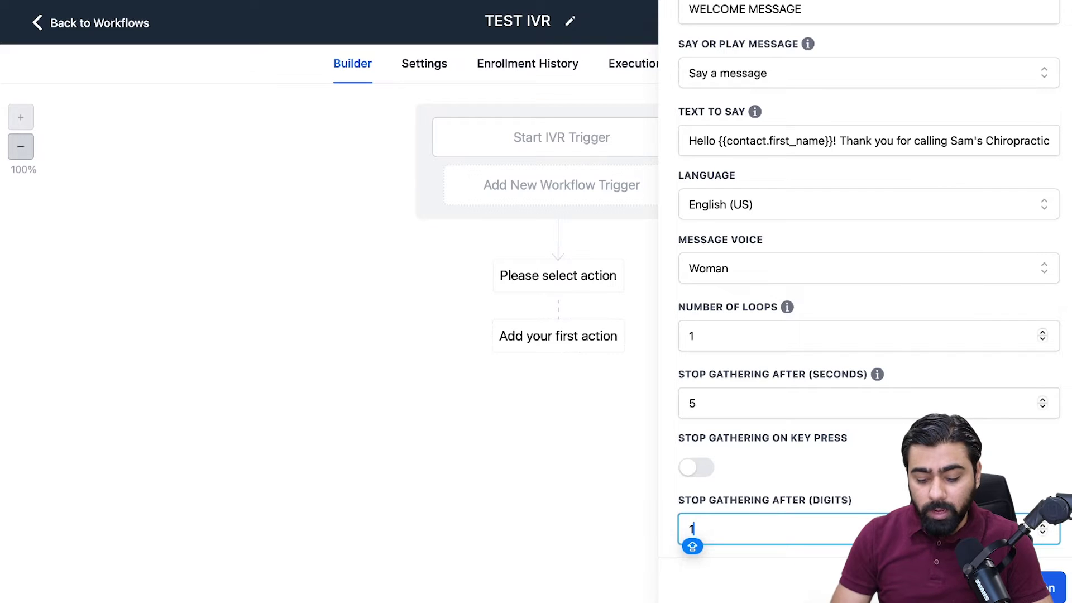
pyautogui.press('Return')
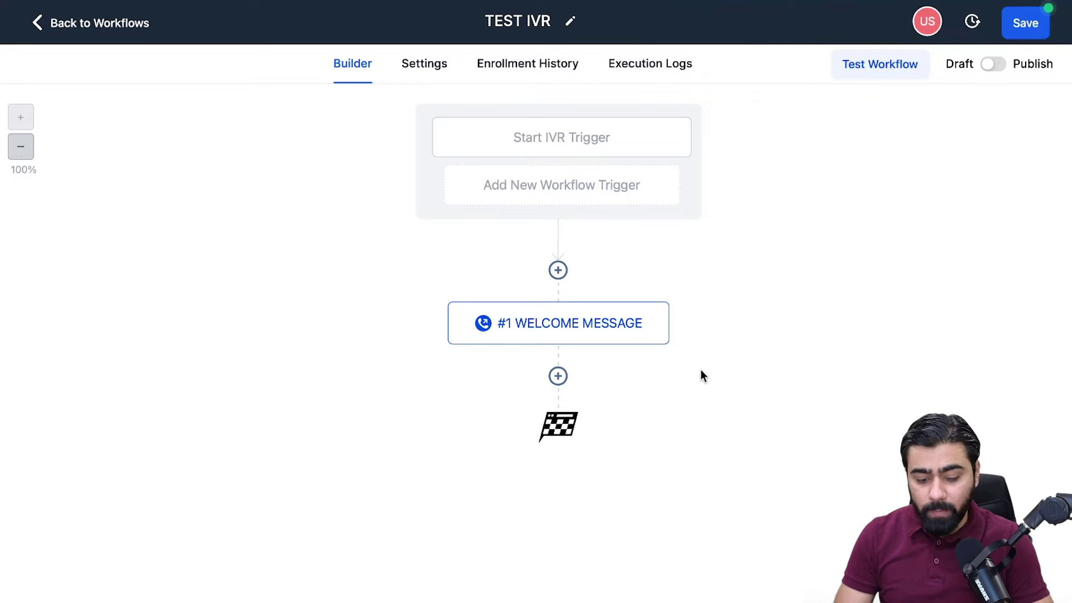
# Add an if/else condition below the welcome message, name it DETECT DIGIT and name its first branch PRESSED 1
pyautogui.click(558, 376)
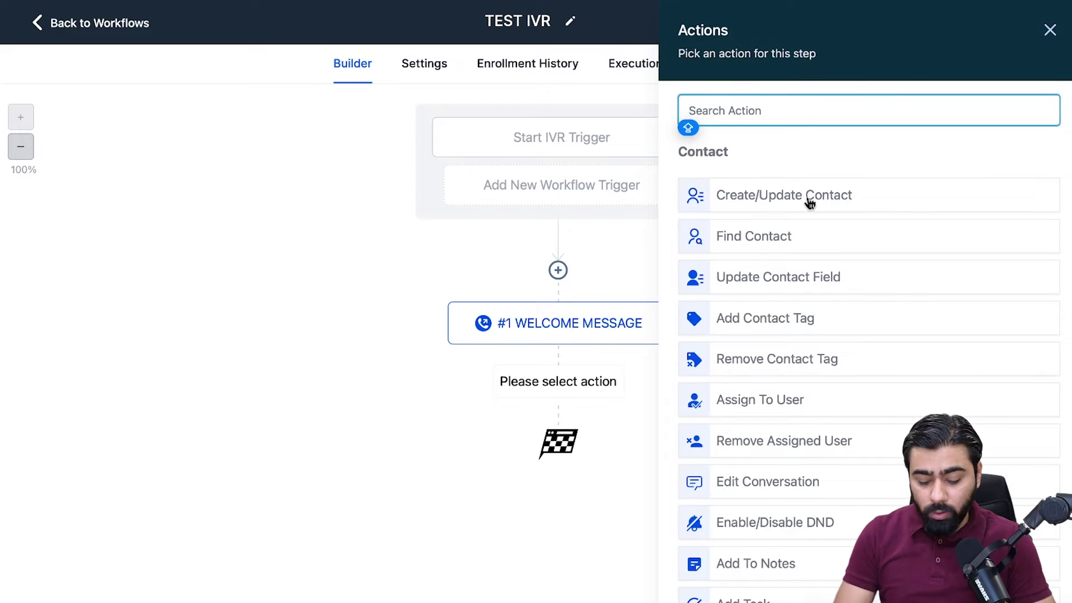
pyautogui.write('If')
pyautogui.click(754, 231)
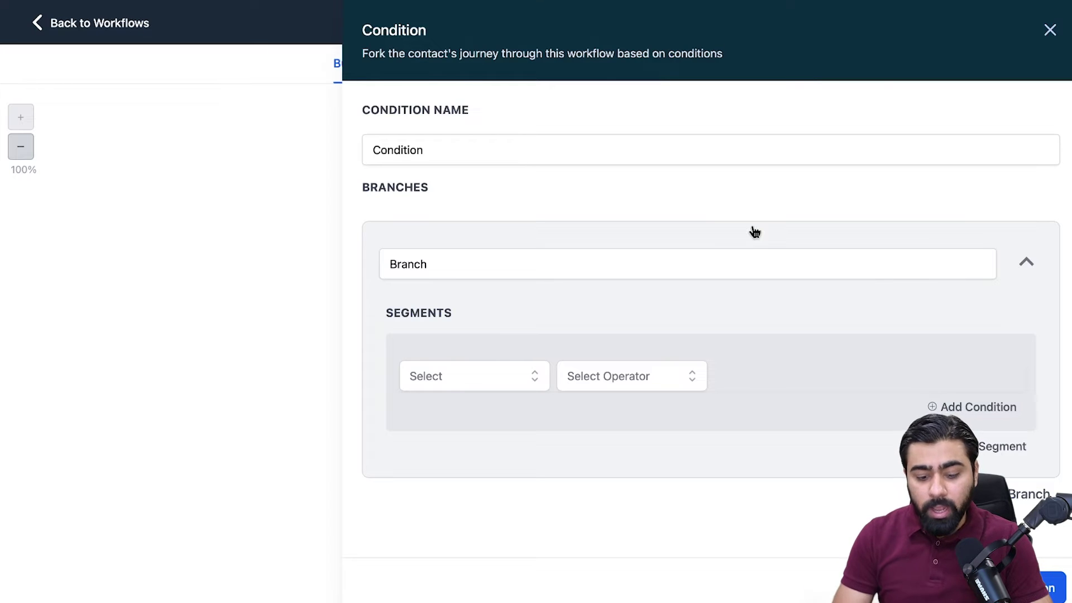
pyautogui.doubleClick(463, 154)
pyautogui.write('DETECT DIGIT')
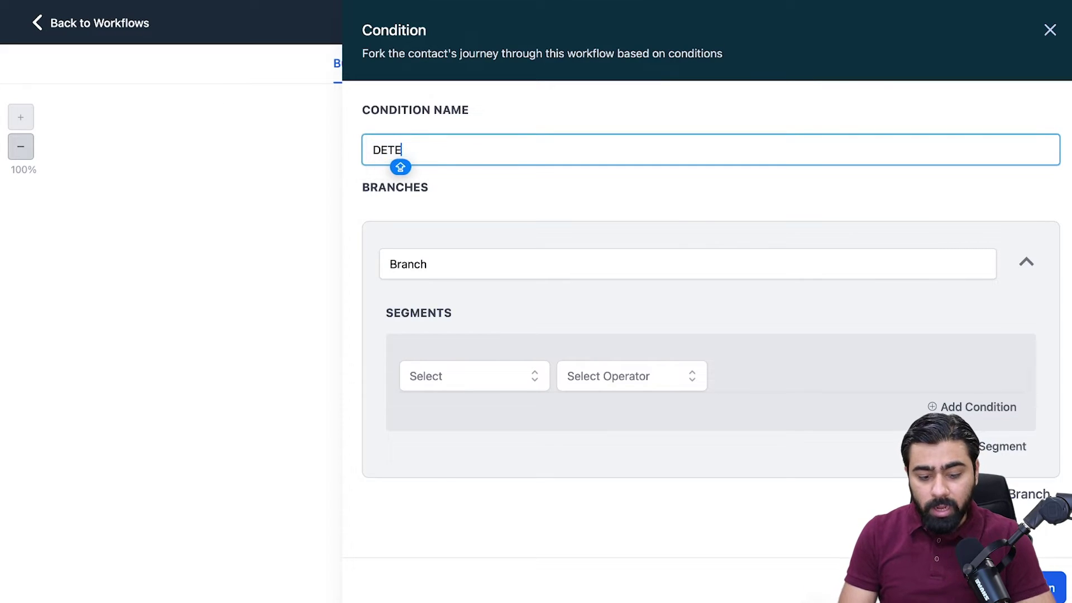
pyautogui.doubleClick(457, 257)
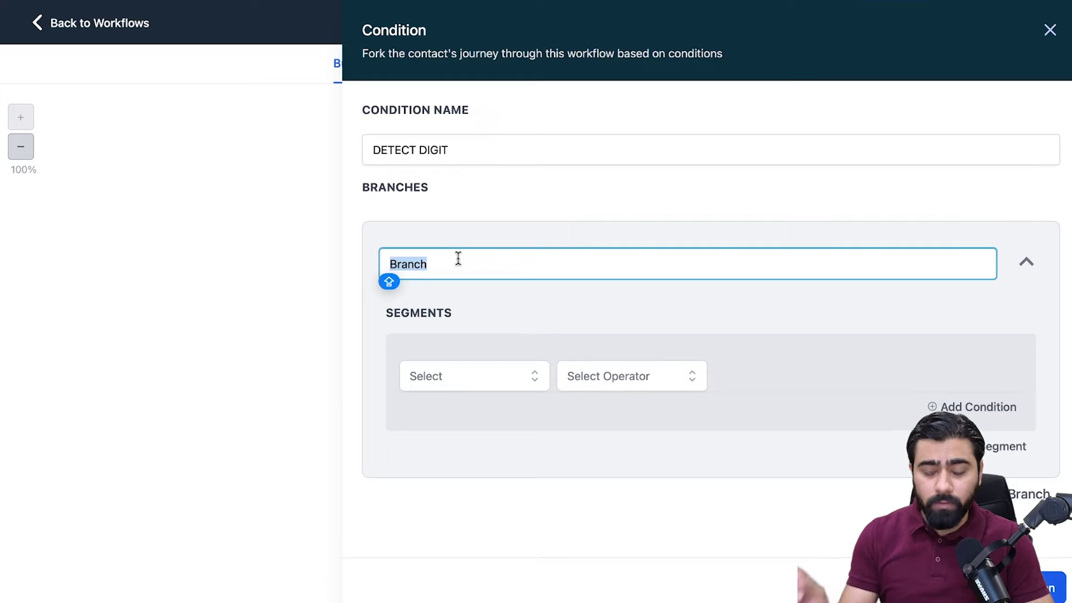
pyautogui.write('PRESSED 1')
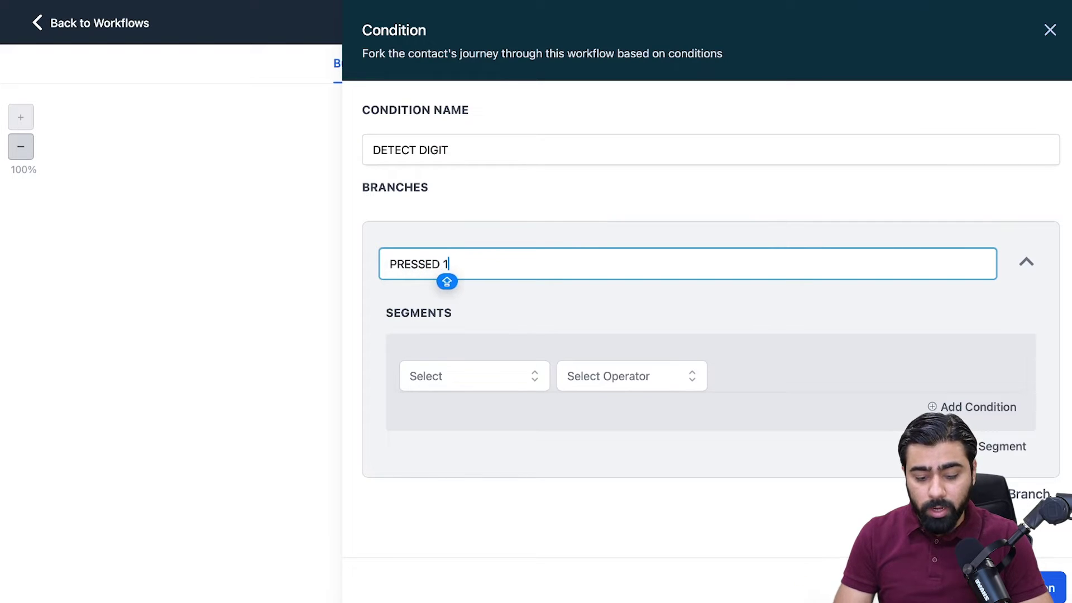
# Define the PRESSED 1 branch so that the IVR Gather digits from #1 WELCOME MESSAGE is 1
pyautogui.click(433, 376)
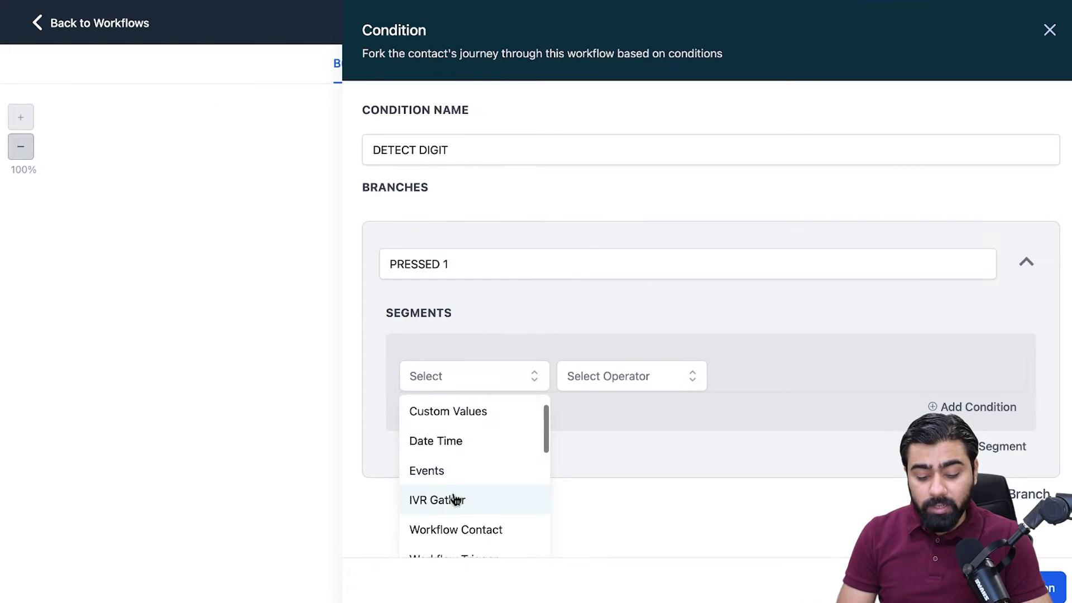
pyautogui.click(455, 500)
pyautogui.click(470, 445)
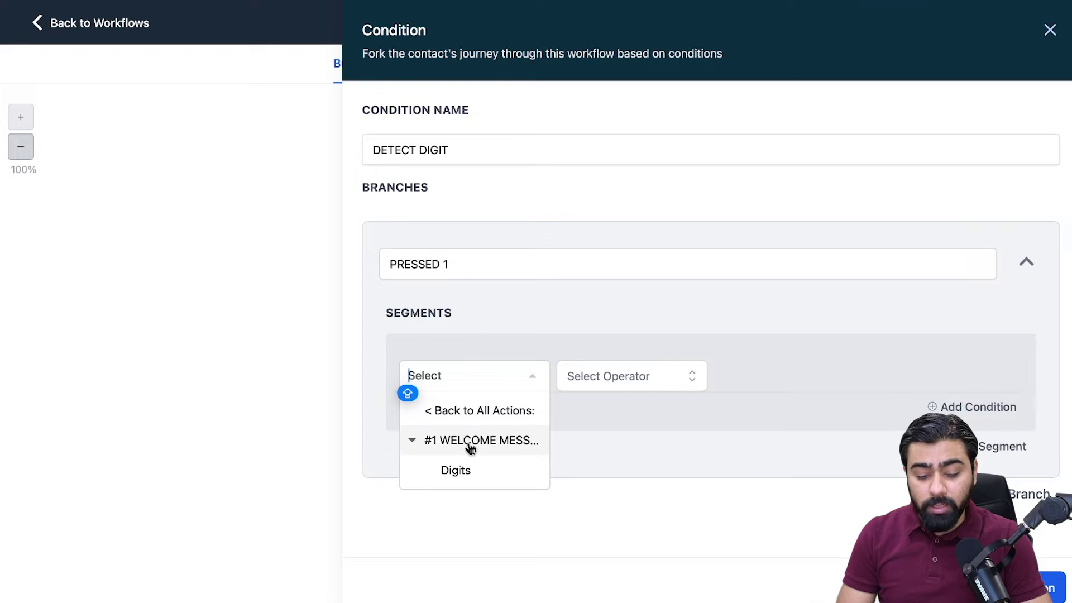
pyautogui.click(467, 473)
pyautogui.click(608, 416)
pyautogui.click(749, 384)
pyautogui.write('1')
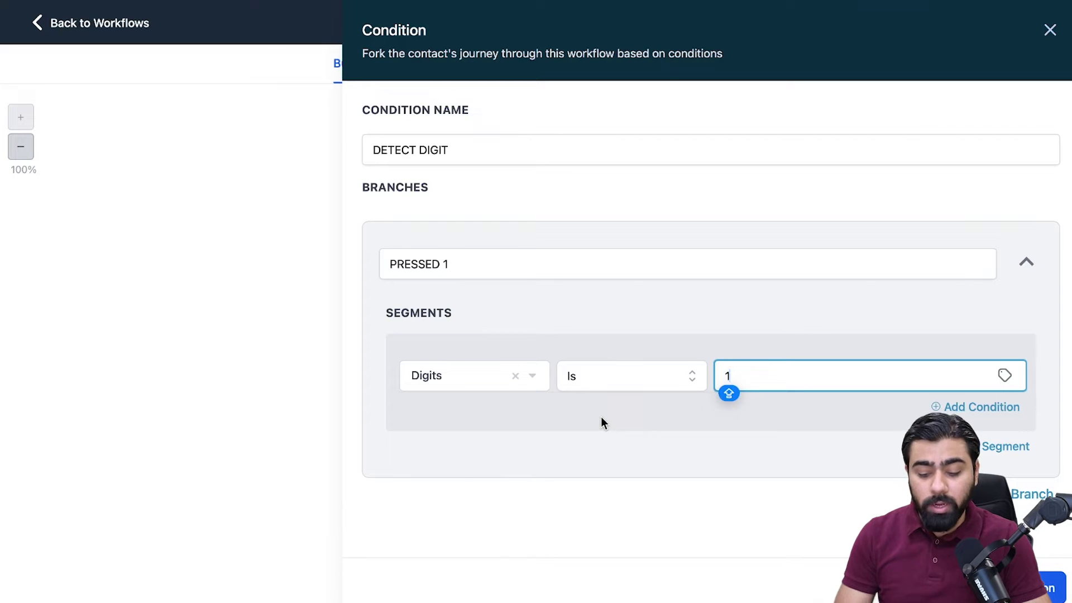
# Add a second branch to the condition and name it PRESSED 2
pyautogui.click(1027, 493)
pyautogui.scroll(-2, 567, 419)
pyautogui.click(491, 429)
pyautogui.press('super+a')
pyautogui.write('PRESSED 2')
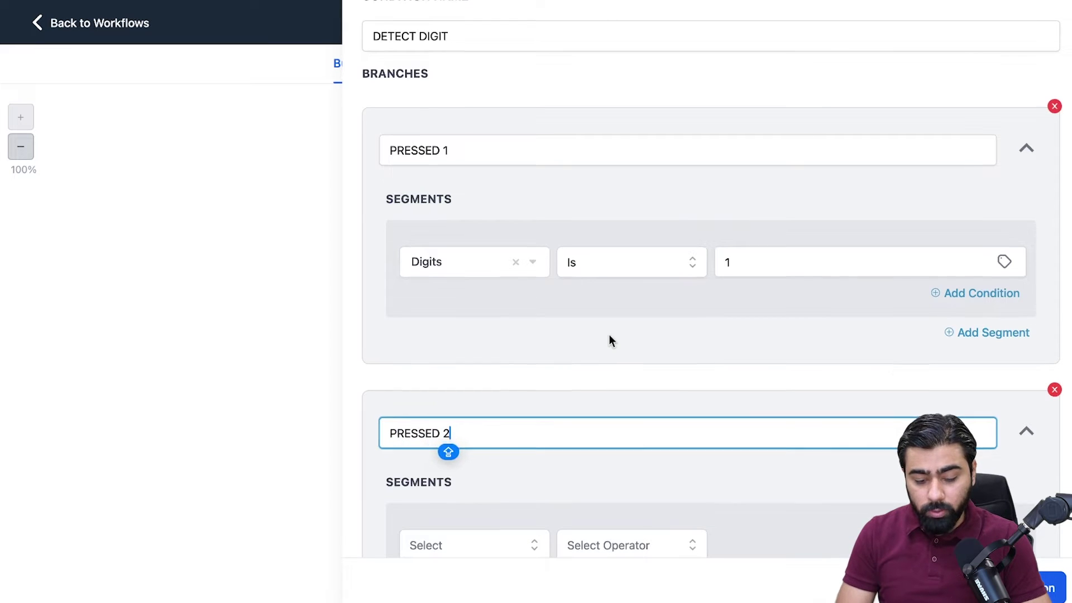
# Define the PRESSED 2 branch so that the IVR Gather digits from #1 WELCOME MESSAGE is 2, and save the condition
pyautogui.scroll(-3, 512, 402)
pyautogui.click(486, 405)
pyautogui.scroll(-2, 486, 470)
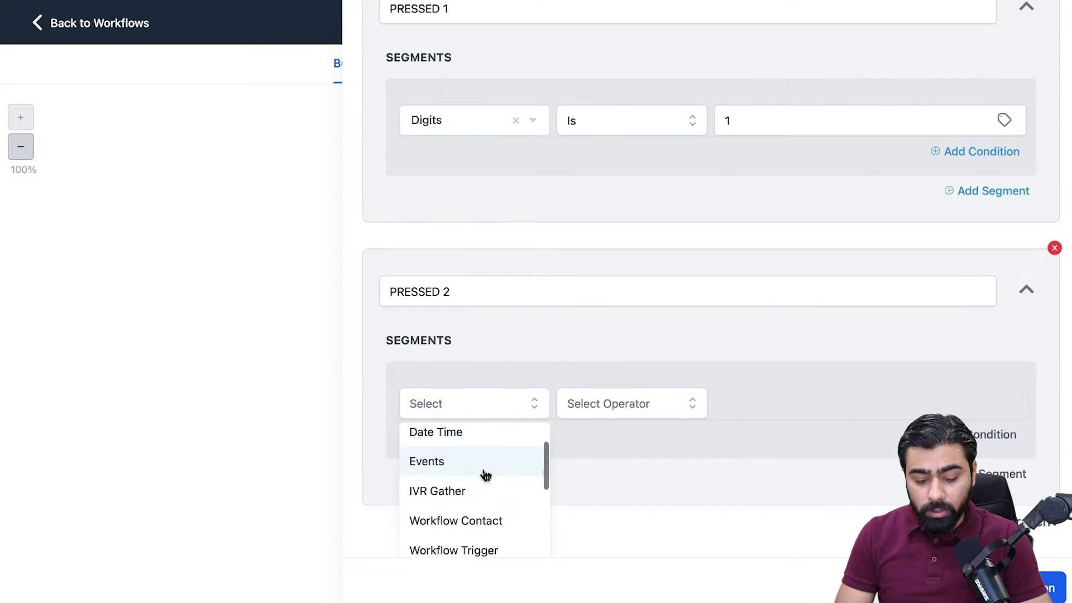
pyautogui.click(472, 492)
pyautogui.click(477, 472)
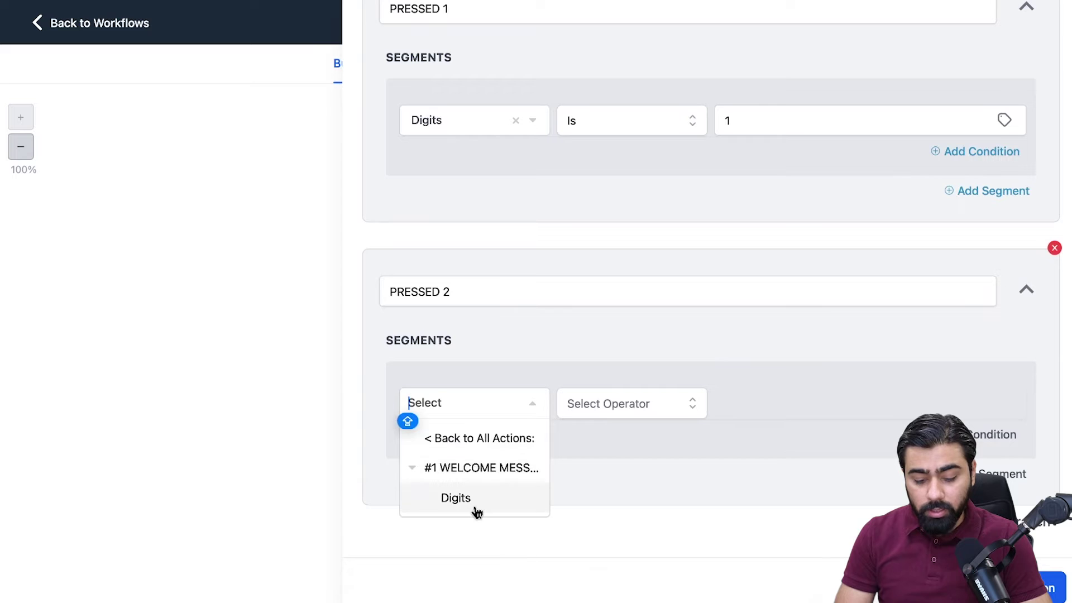
pyautogui.click(456, 498)
pyautogui.click(614, 407)
pyautogui.click(617, 437)
pyautogui.click(731, 413)
pyautogui.write('2')
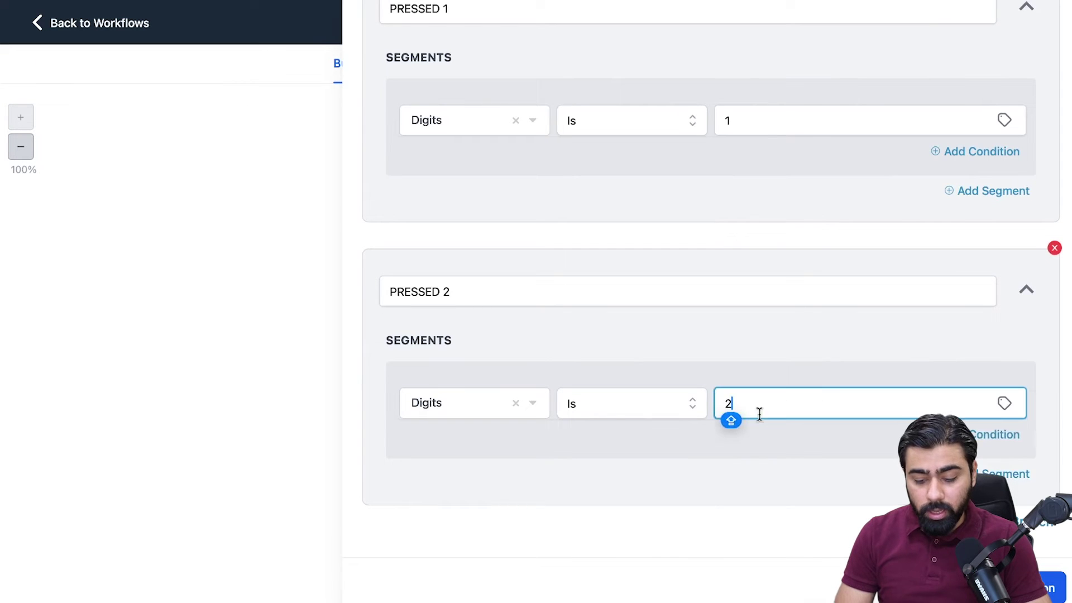
pyautogui.click(1049, 587)
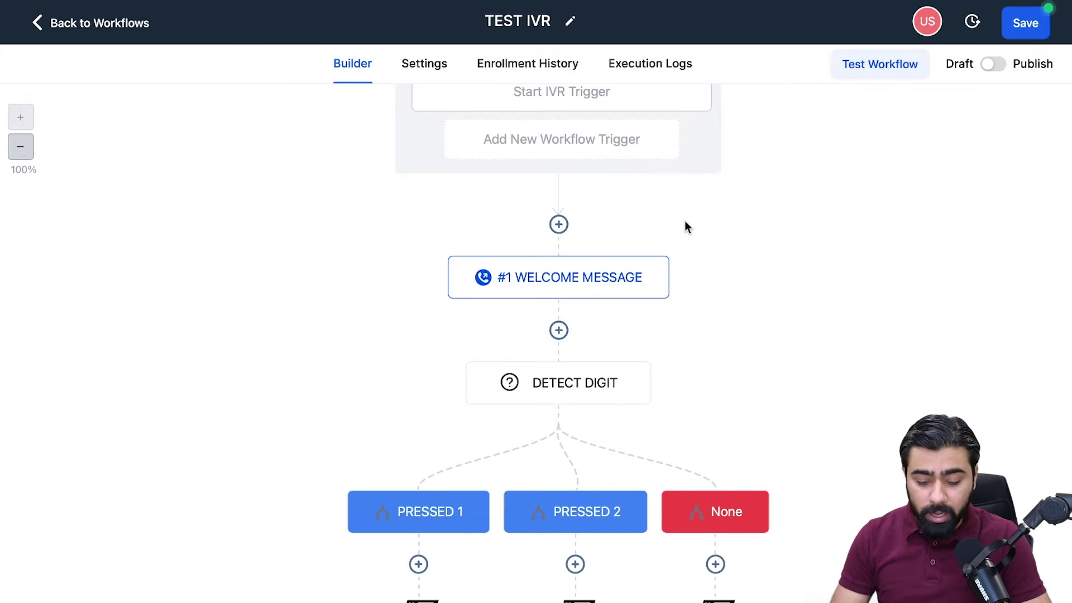
# Add a Say/Play Message action under the PRESSED 1 branch
pyautogui.scroll(-1, 697, 396)
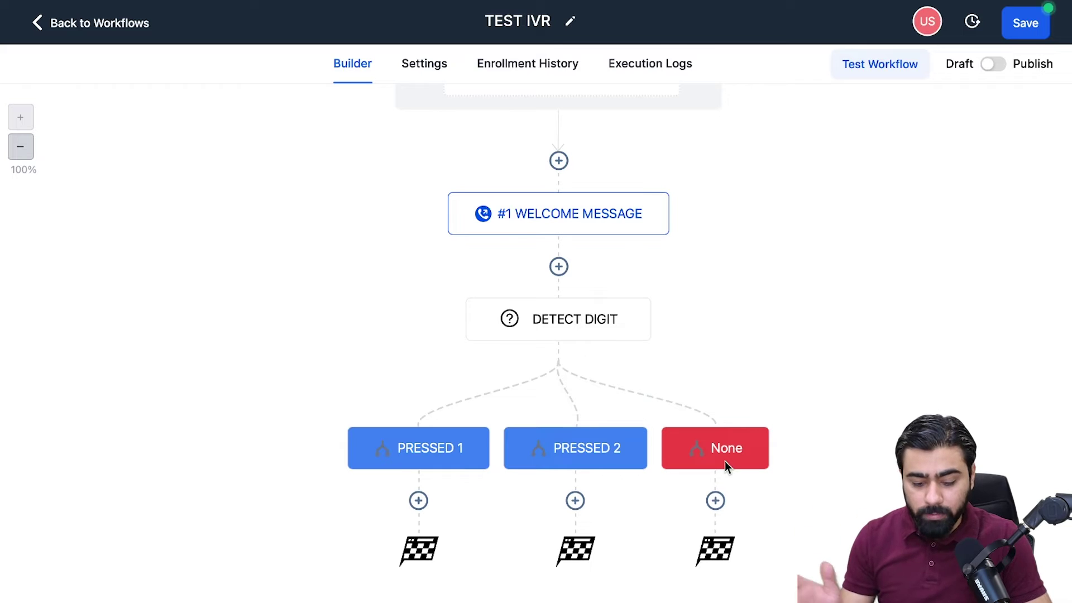
pyautogui.click(418, 501)
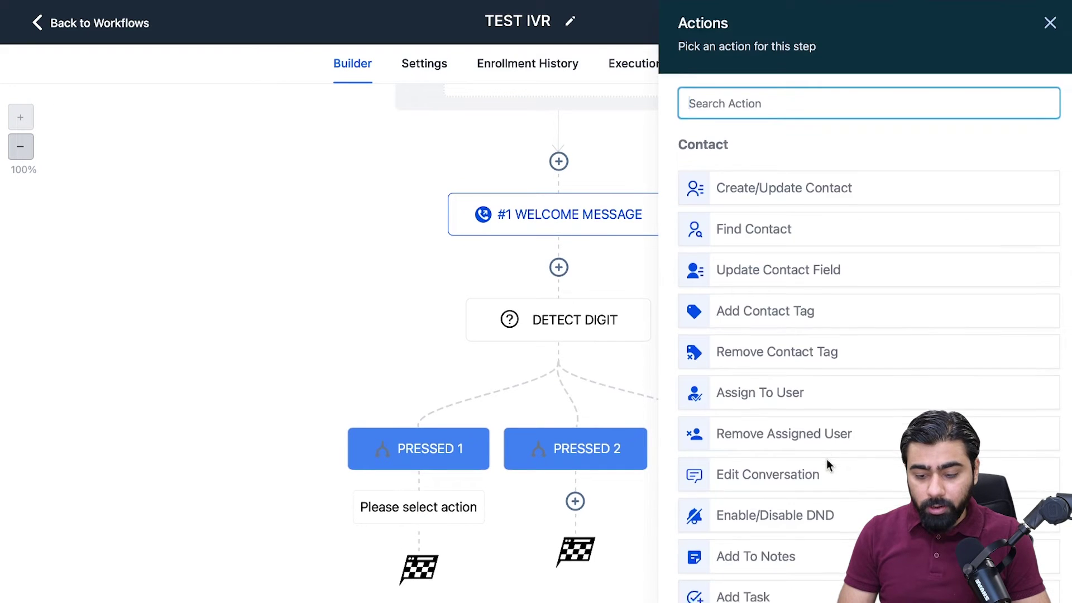
pyautogui.scroll(-15, 828, 465)
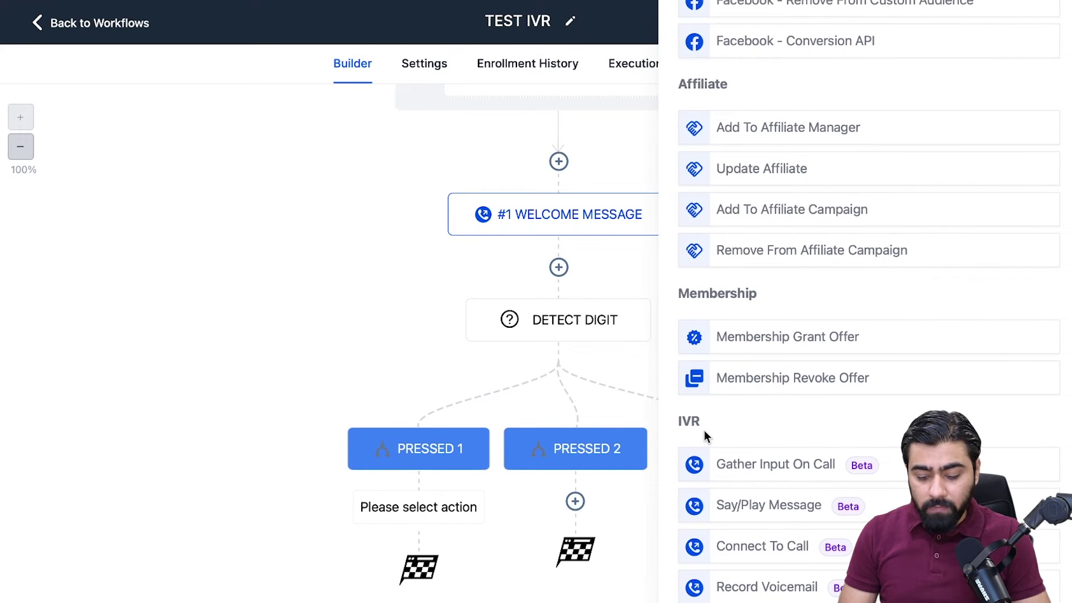
pyautogui.click(723, 512)
# Set the text to "Thank you for taking interest in booking an appointment with us. Please hold while we connect you to our Front Desk"
pyautogui.click(750, 299)
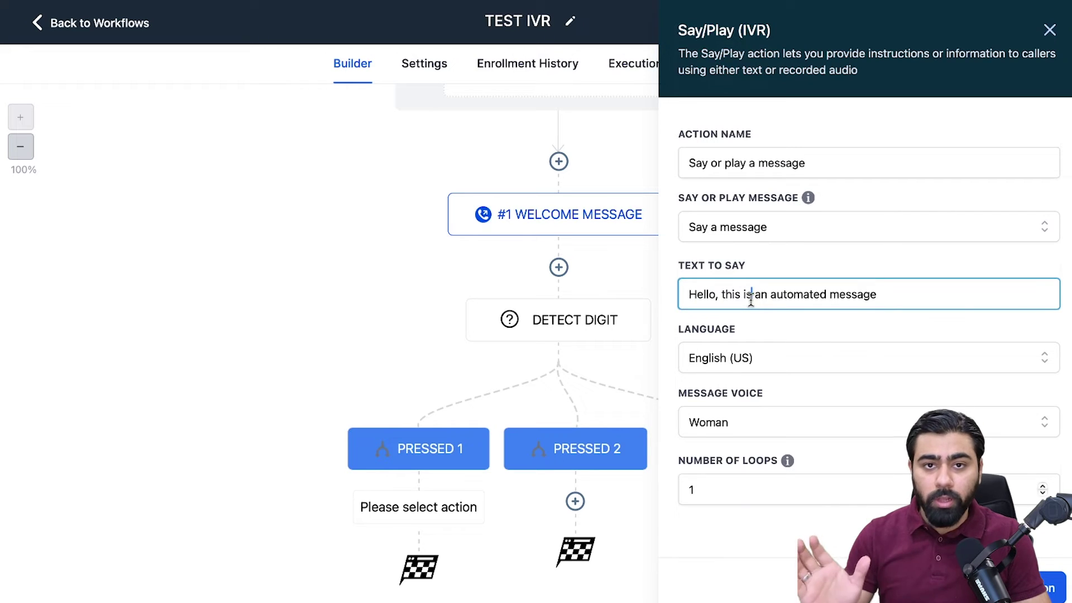
pyautogui.hotkey('ctrl', 'a')
pyautogui.hotkey('ctrl', 'v')
pyautogui.moveTo(756, 294); pyautogui.dragTo(489, 294)
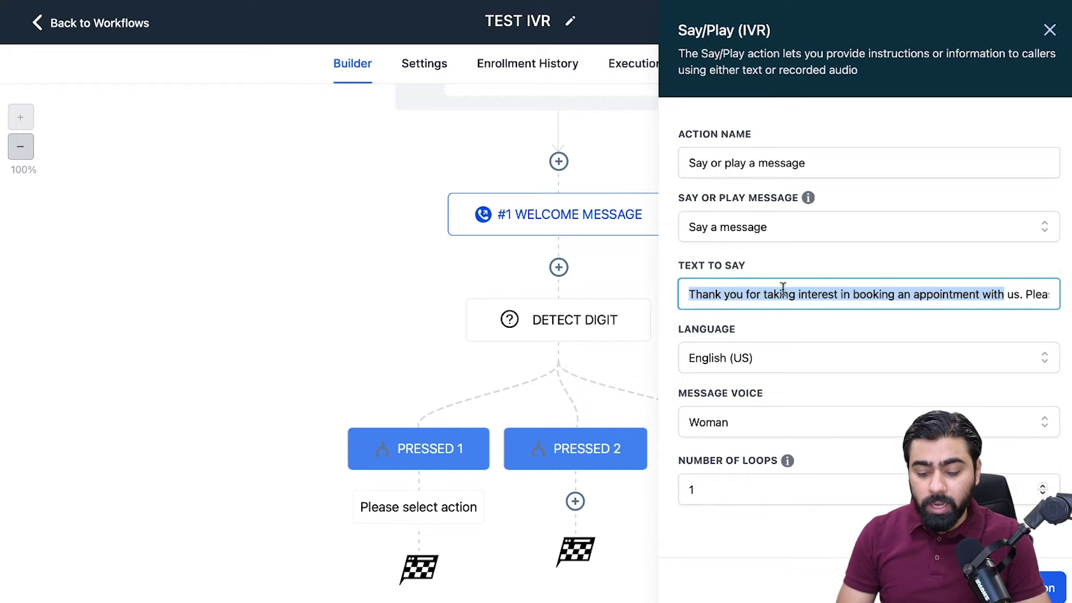
pyautogui.click(802, 295)
pyautogui.press('super+a')
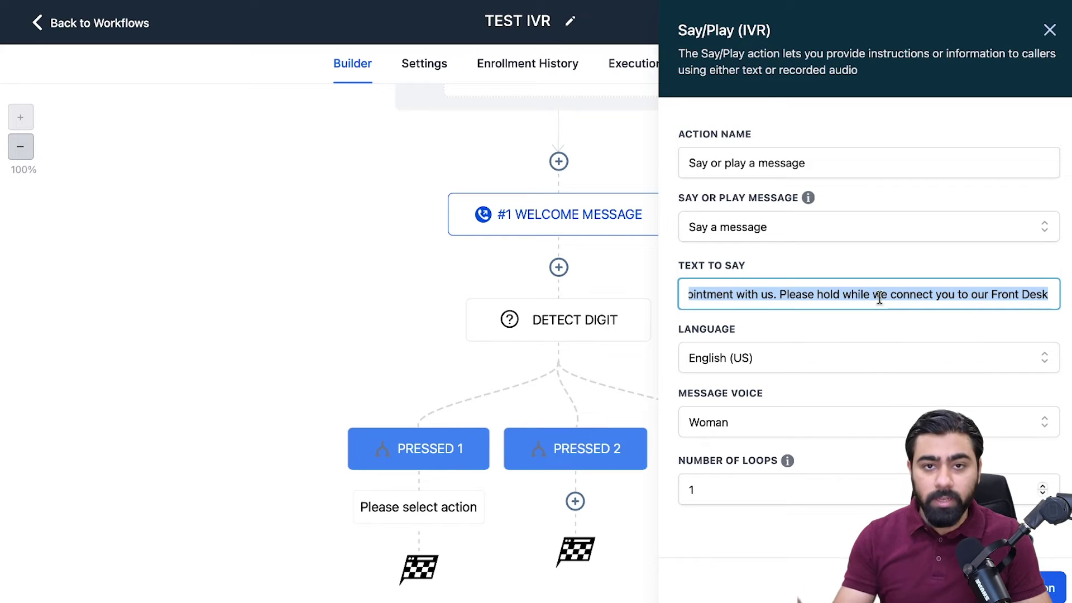
# Save the message action and add a Connect To Call action below it in the PRESSED 1 branch
pyautogui.click(1052, 587)
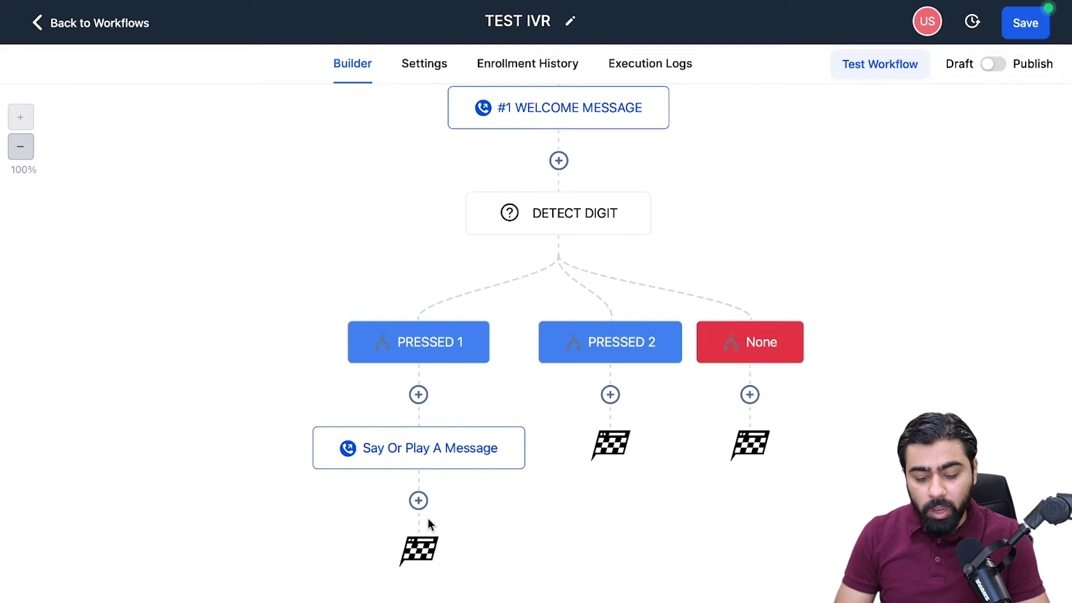
pyautogui.click(418, 500)
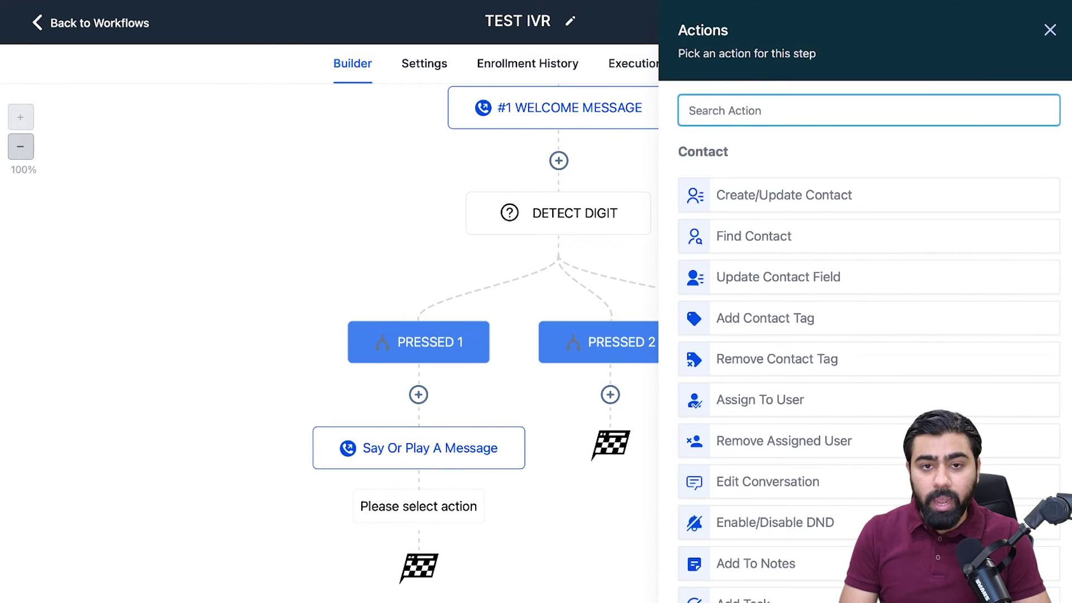
pyautogui.write('connect')
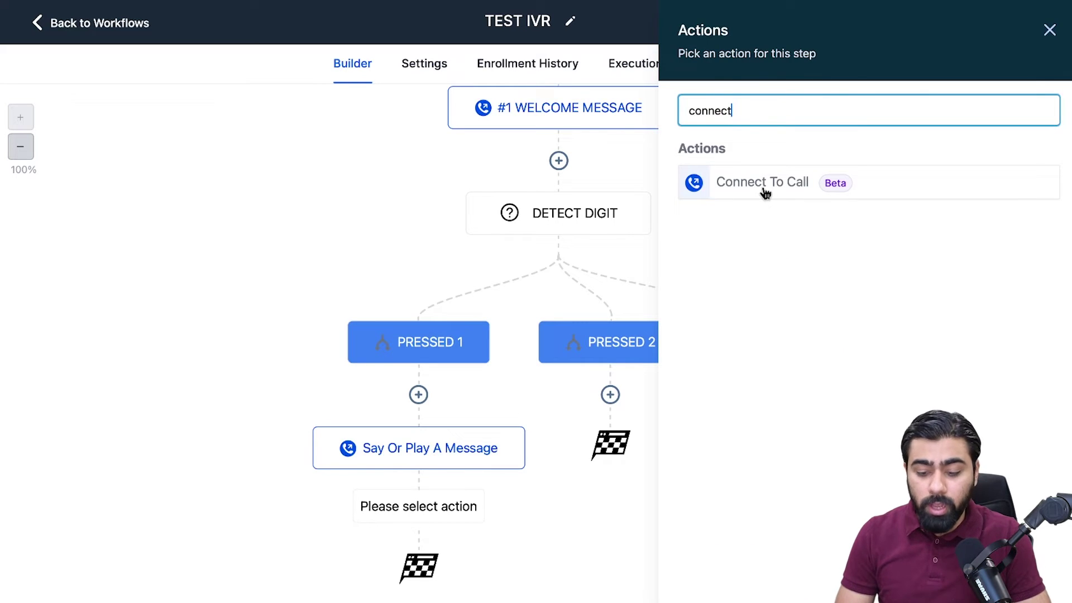
pyautogui.click(764, 190)
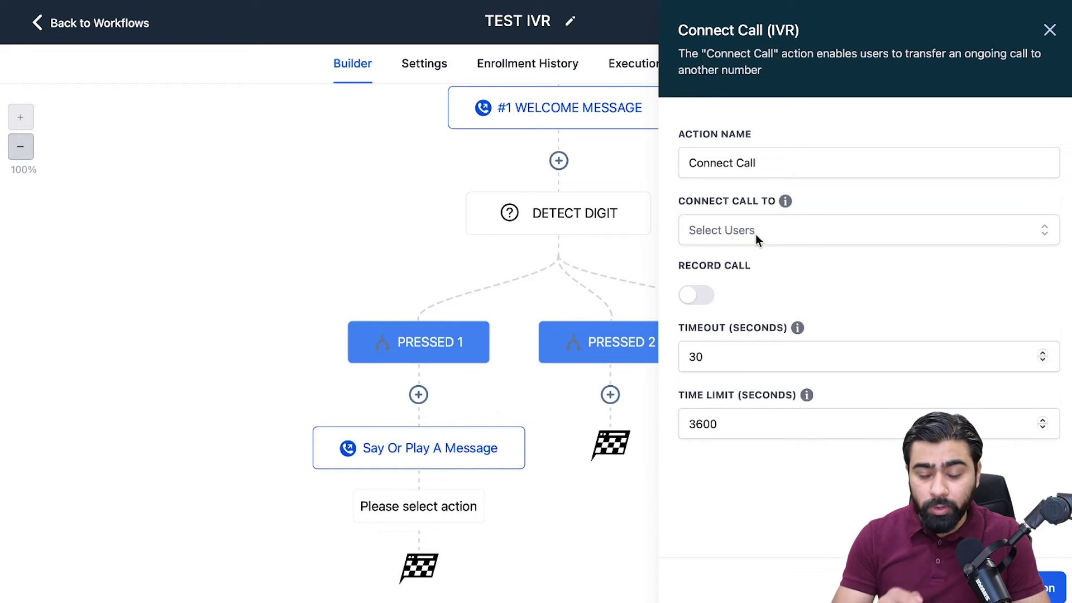
# Set the connect call action to transfer to the second listed user with call recording turned on, and save it
pyautogui.click(755, 233)
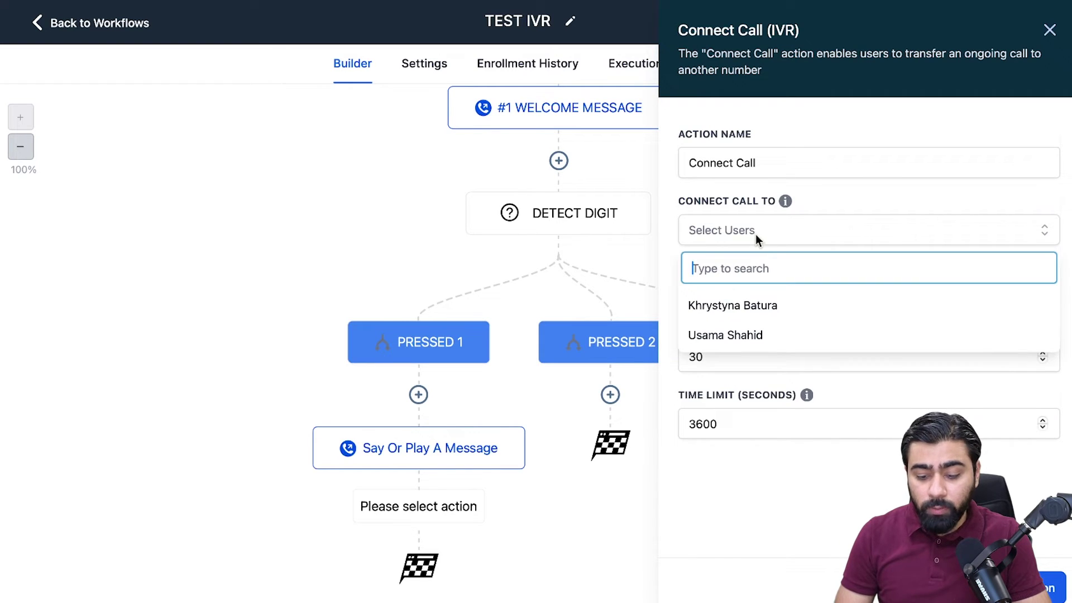
pyautogui.click(754, 341)
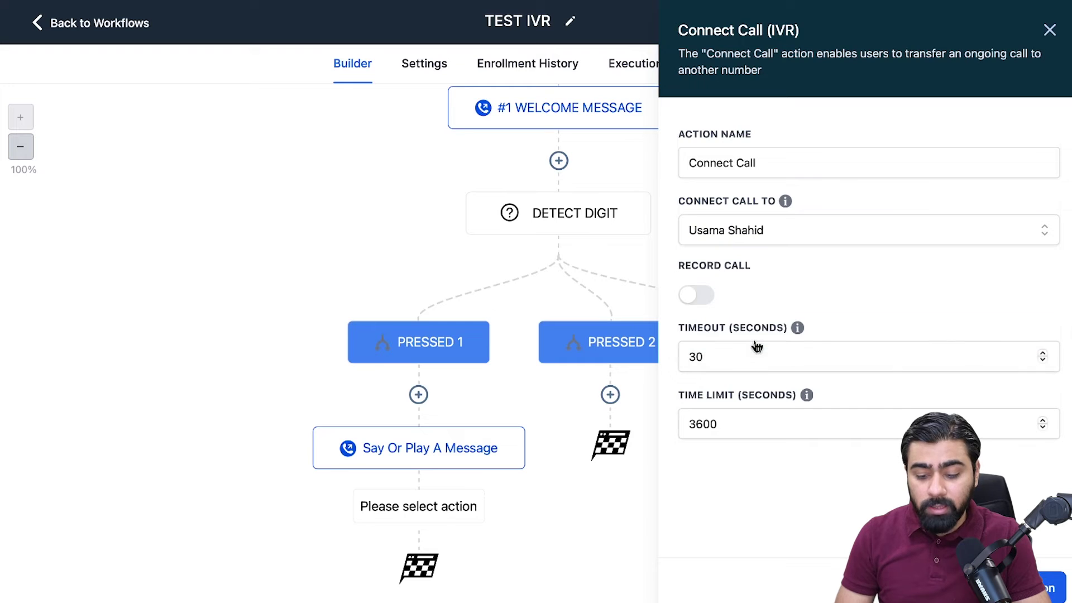
pyautogui.click(712, 293)
pyautogui.moveTo(704, 356); pyautogui.dragTo(665, 355)
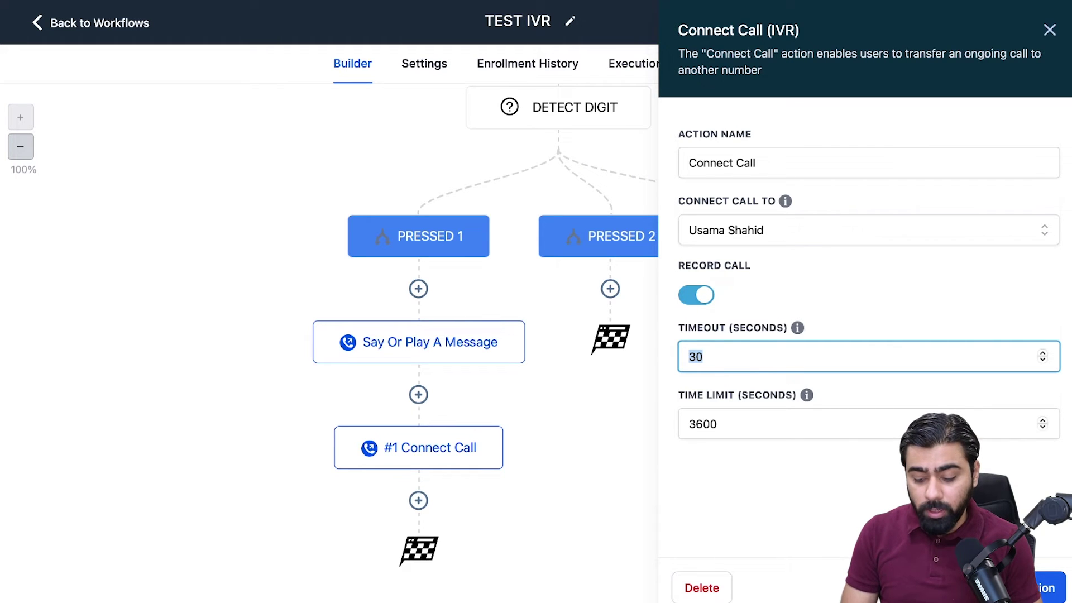
pyautogui.click(590, 428)
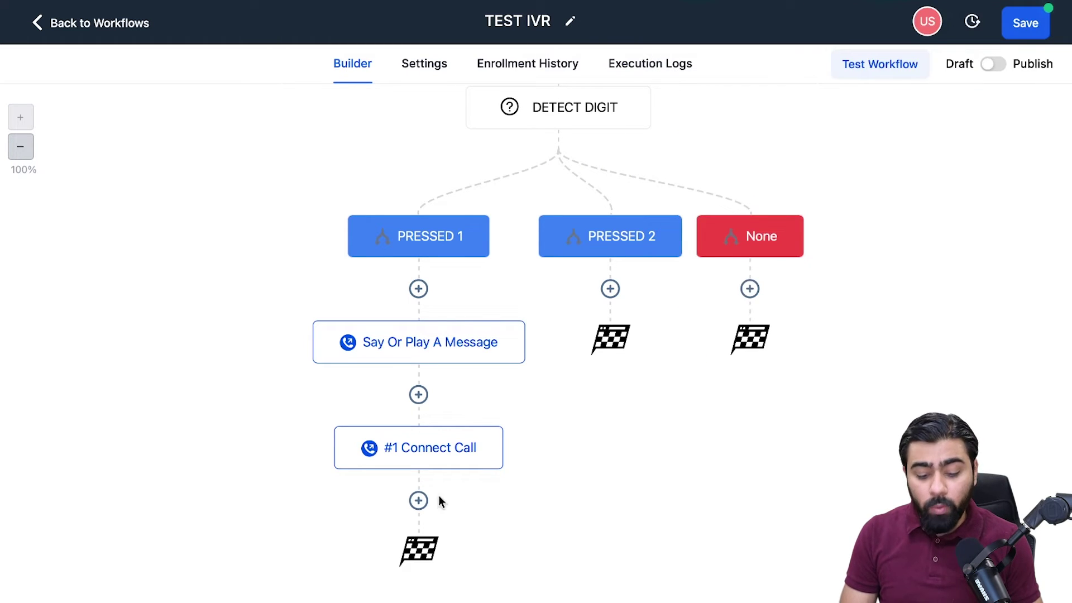
# Add an If / Else condition below the #1 Connect Call action
pyautogui.click(419, 500)
pyautogui.write('if')
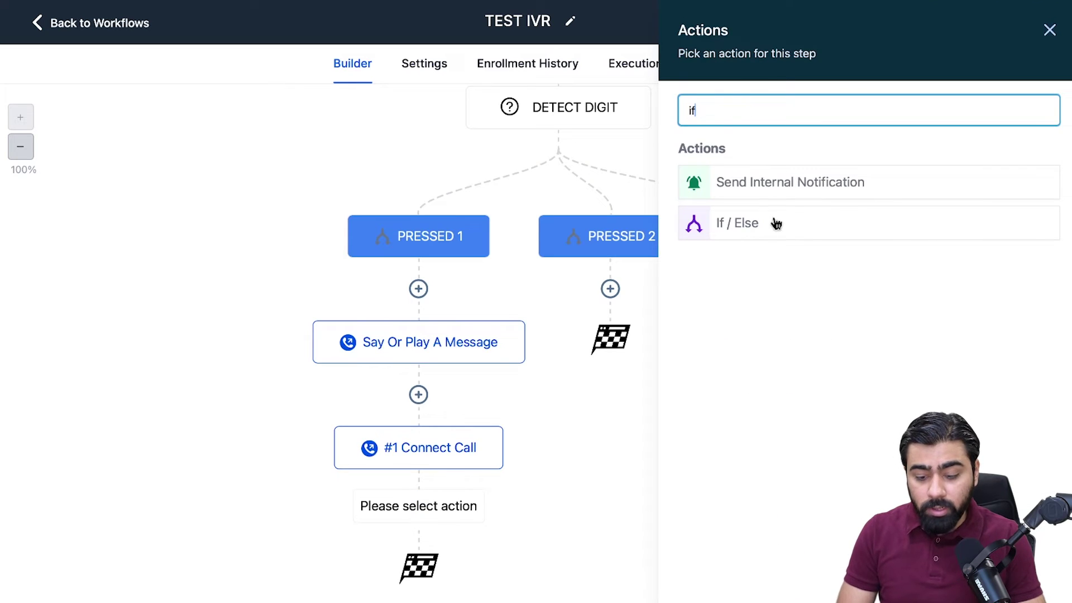
pyautogui.click(746, 226)
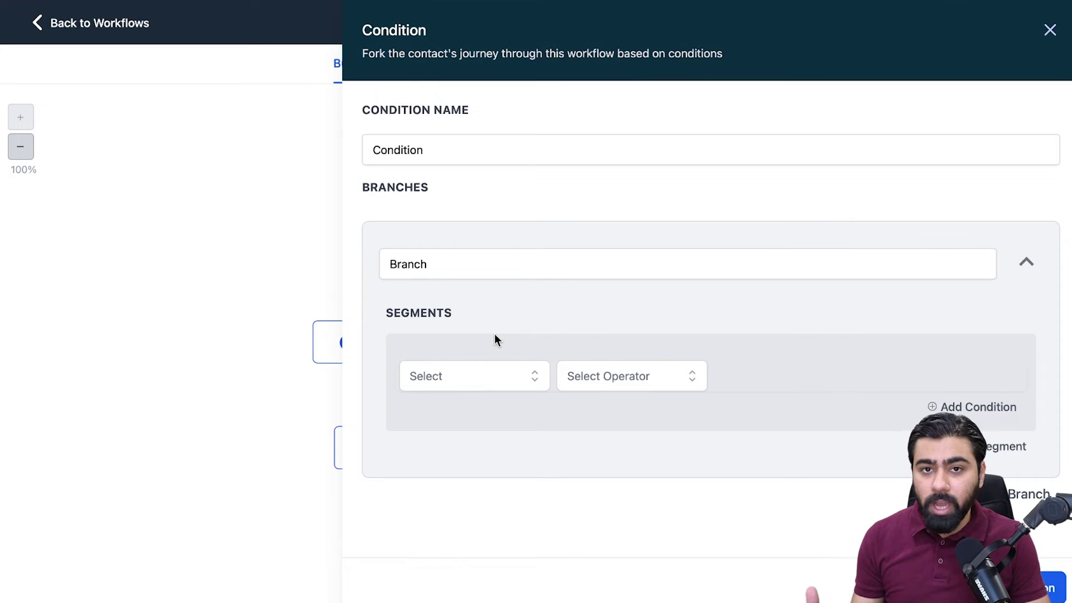
# Define the branch's first condition so that the Call Status of #1 Connect Call is Busy
pyautogui.click(484, 377)
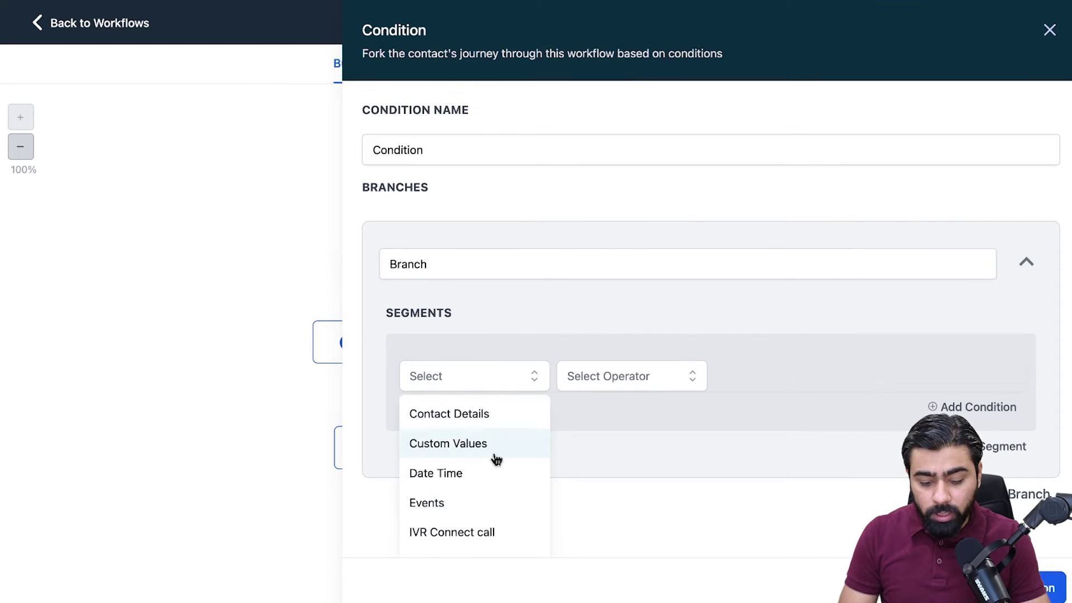
pyautogui.scroll(-2, 494, 458)
pyautogui.click(455, 489)
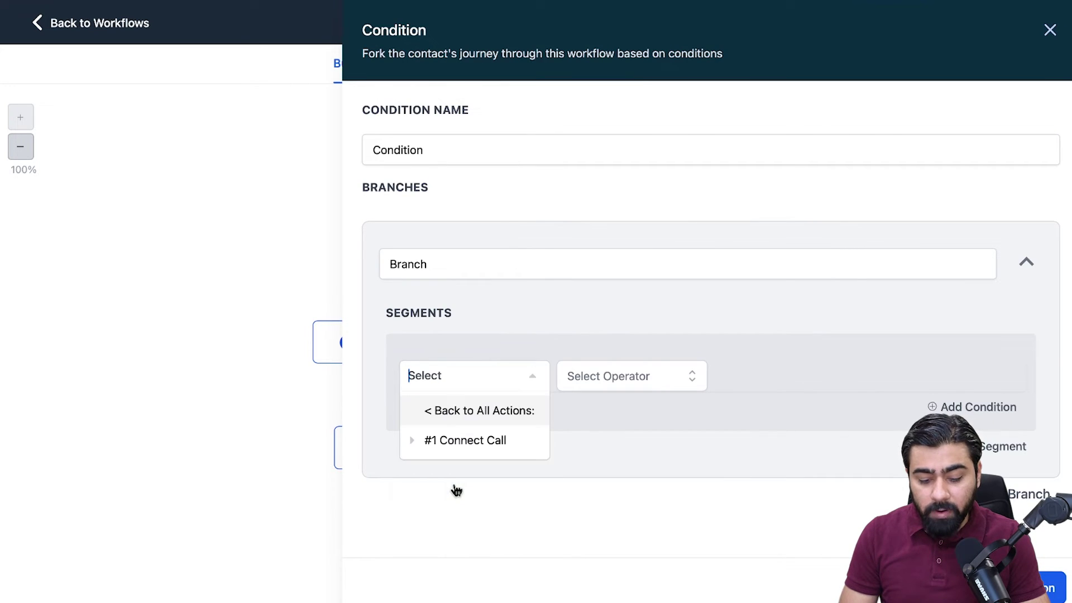
pyautogui.click(446, 442)
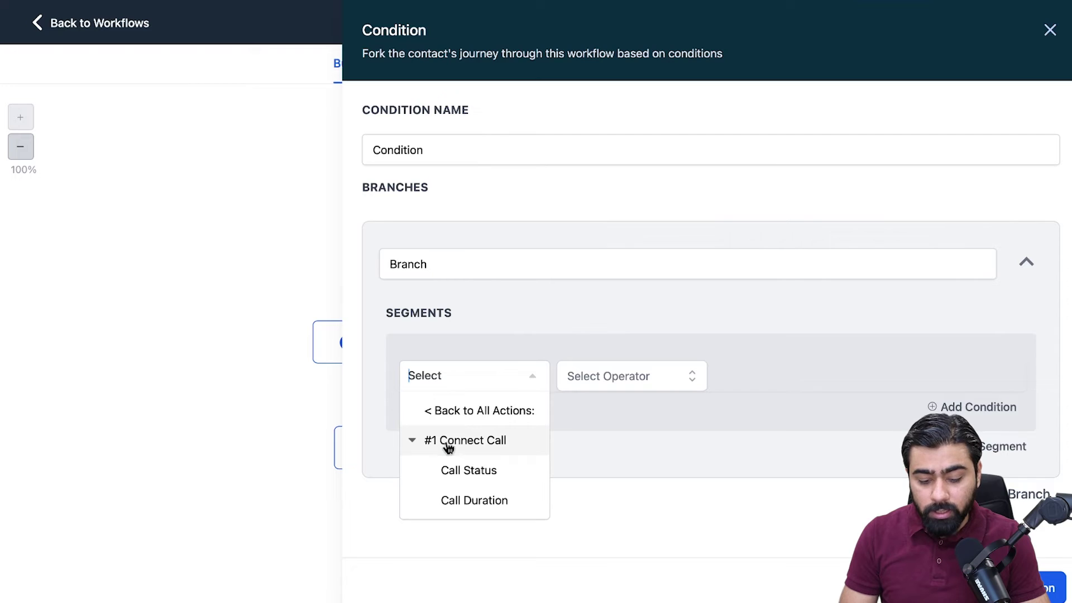
pyautogui.click(472, 471)
pyautogui.click(604, 379)
pyautogui.click(600, 412)
pyautogui.click(773, 376)
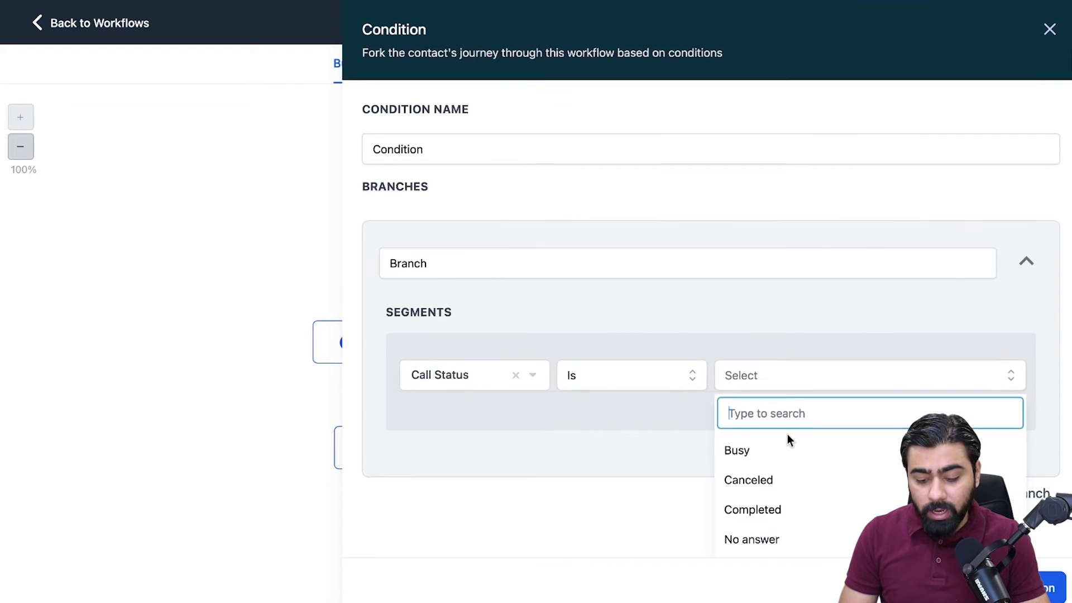
pyautogui.click(786, 449)
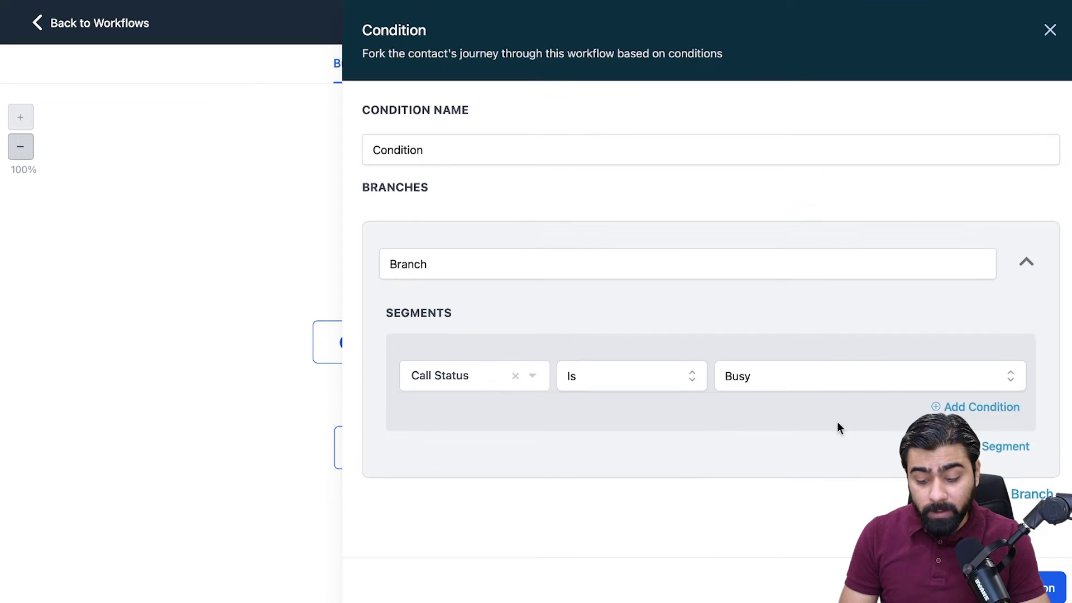
# Add an alternative OR condition to the branch where the Call Status of #1 Connect Call is Canceled
pyautogui.click(963, 411)
pyautogui.click(459, 516)
pyautogui.click(464, 447)
pyautogui.scroll(-3, 481, 495)
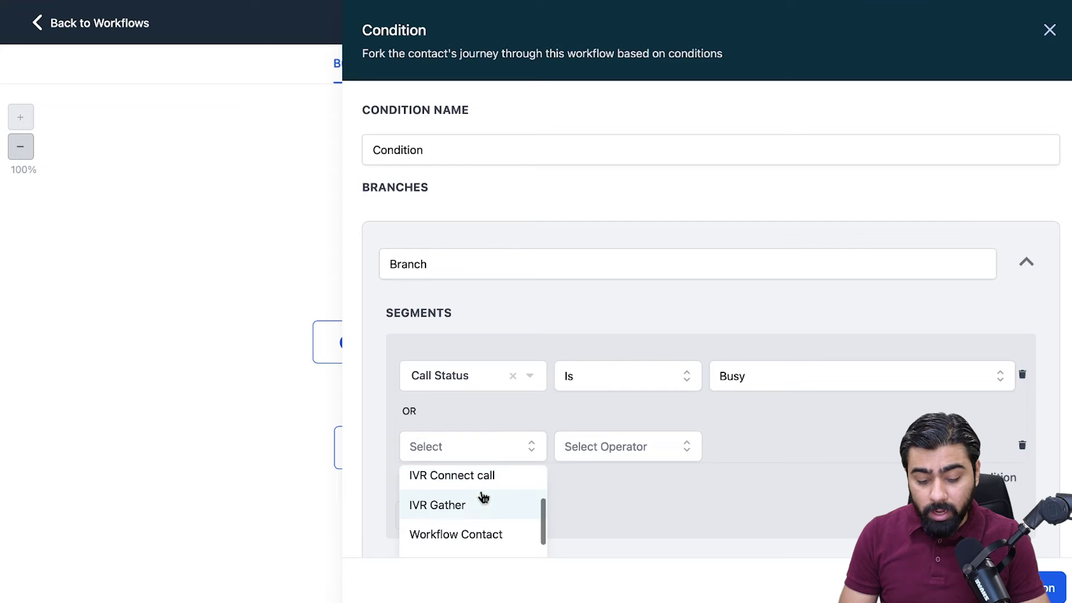
pyautogui.scroll(1, 477, 500)
pyautogui.click(473, 496)
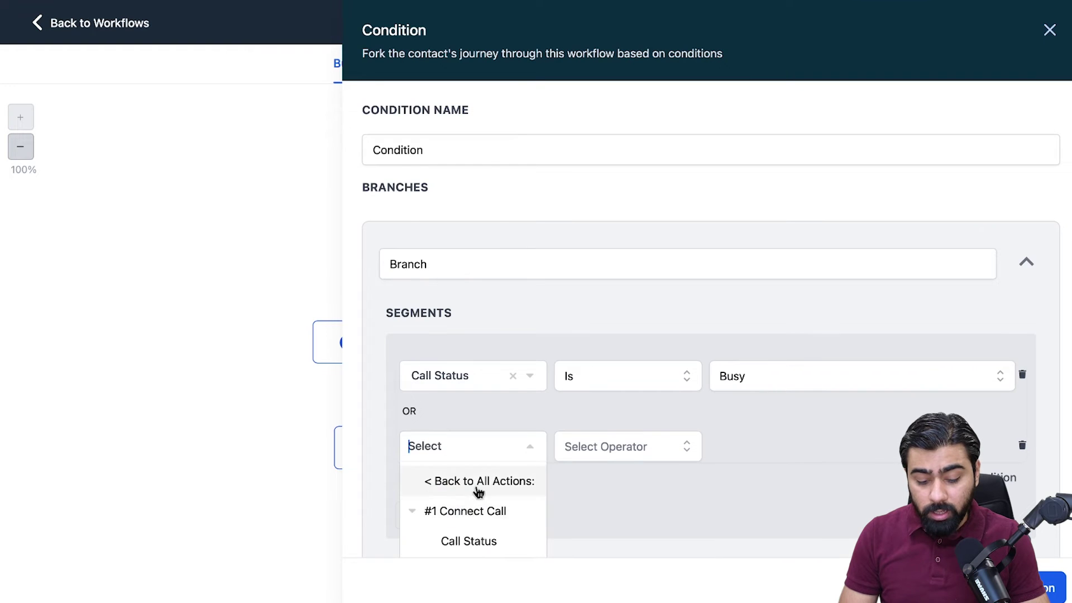
pyautogui.scroll(-1, 478, 497)
pyautogui.click(476, 512)
pyautogui.click(601, 441)
pyautogui.click(605, 452)
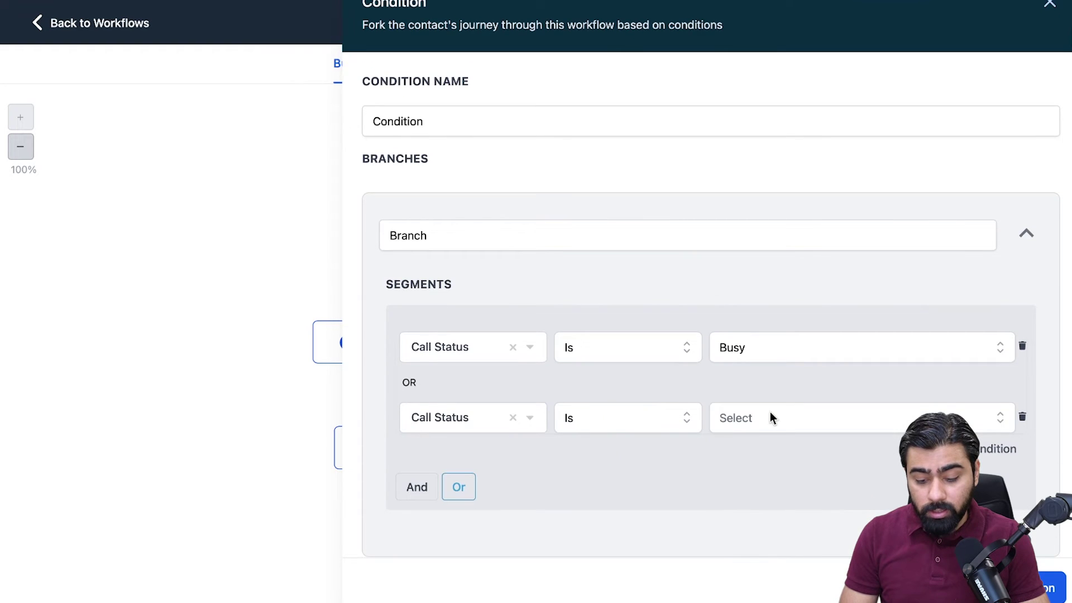
pyautogui.click(770, 418)
pyautogui.scroll(-2, 796, 459)
pyautogui.click(793, 454)
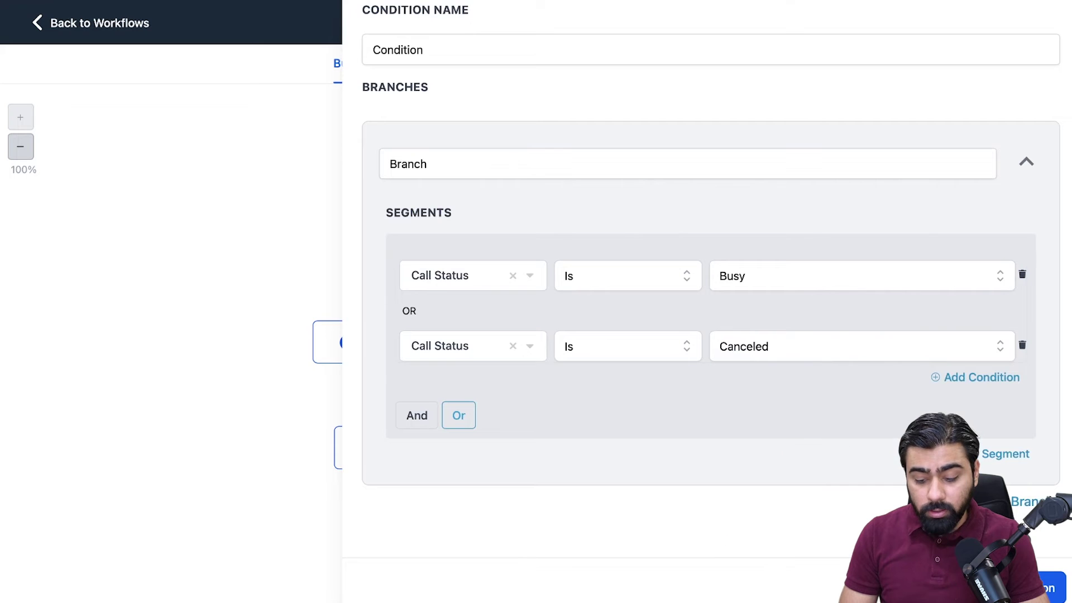
# Add a third OR condition to the branch where the Call Status of #1 Connect Call is No answer
pyautogui.scroll(1, 1038, 377)
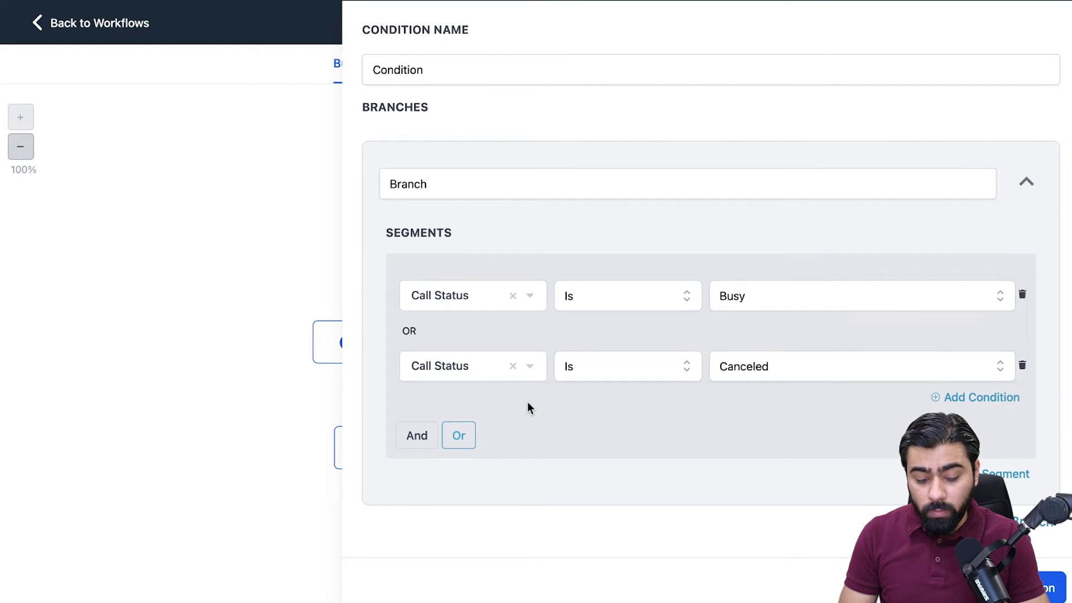
pyautogui.click(999, 397)
pyautogui.click(468, 490)
pyautogui.click(460, 432)
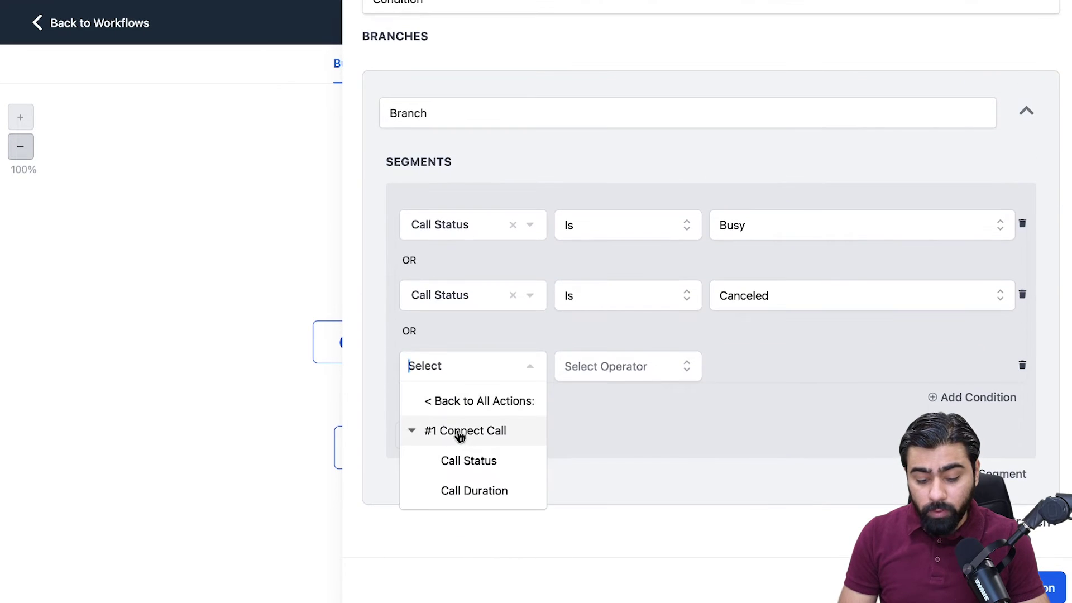
pyautogui.click(467, 470)
pyautogui.click(586, 366)
pyautogui.click(614, 402)
pyautogui.click(759, 367)
pyautogui.scroll(-1, 794, 455)
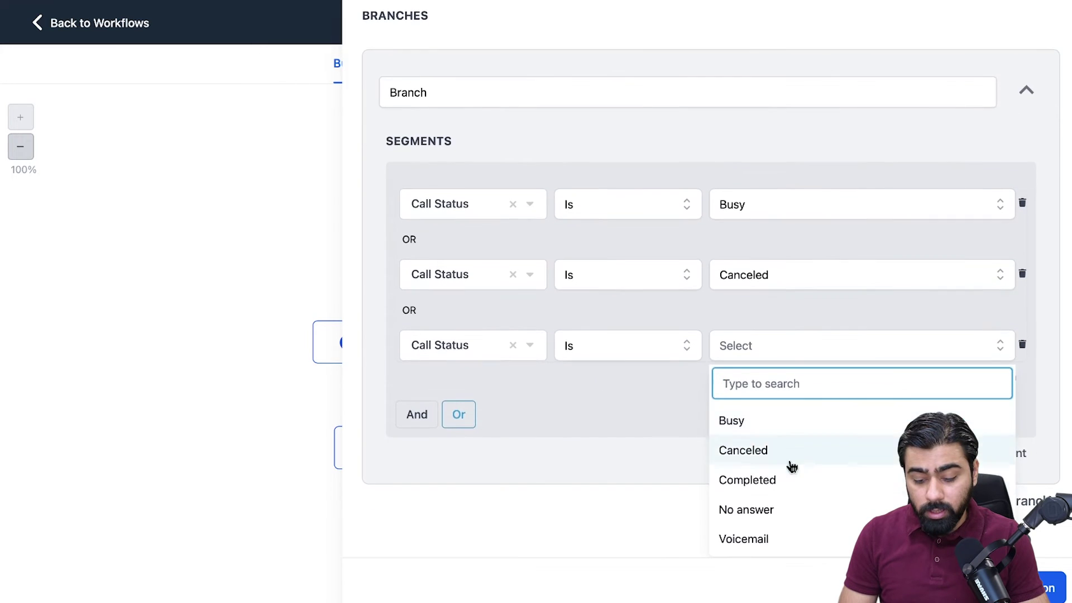
pyautogui.click(775, 509)
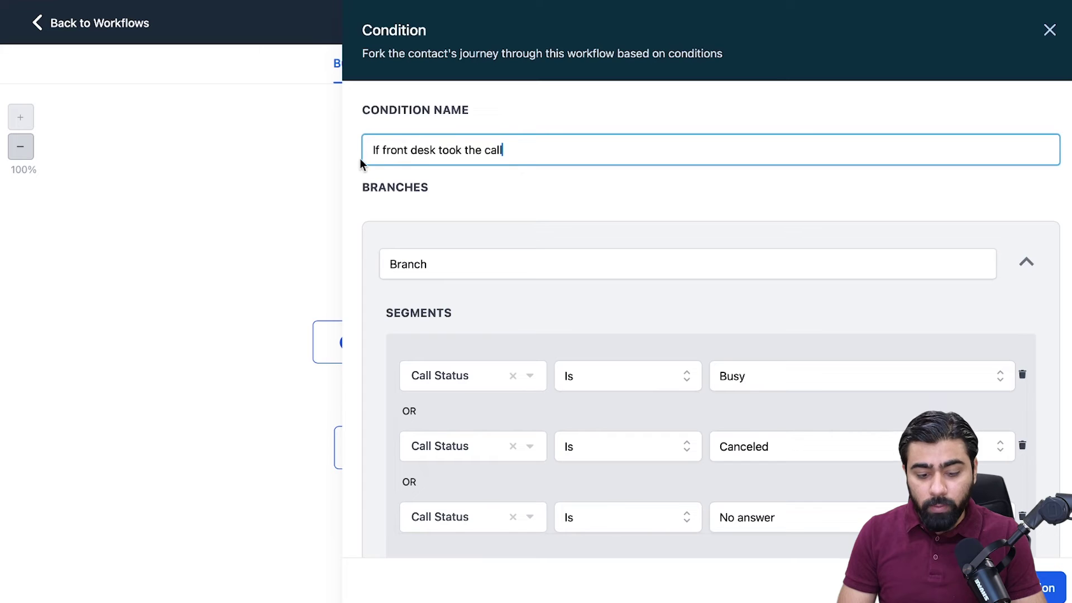
# Name the condition "If front desk took the call" and save it
pyautogui.scroll(-3, 622, 210)
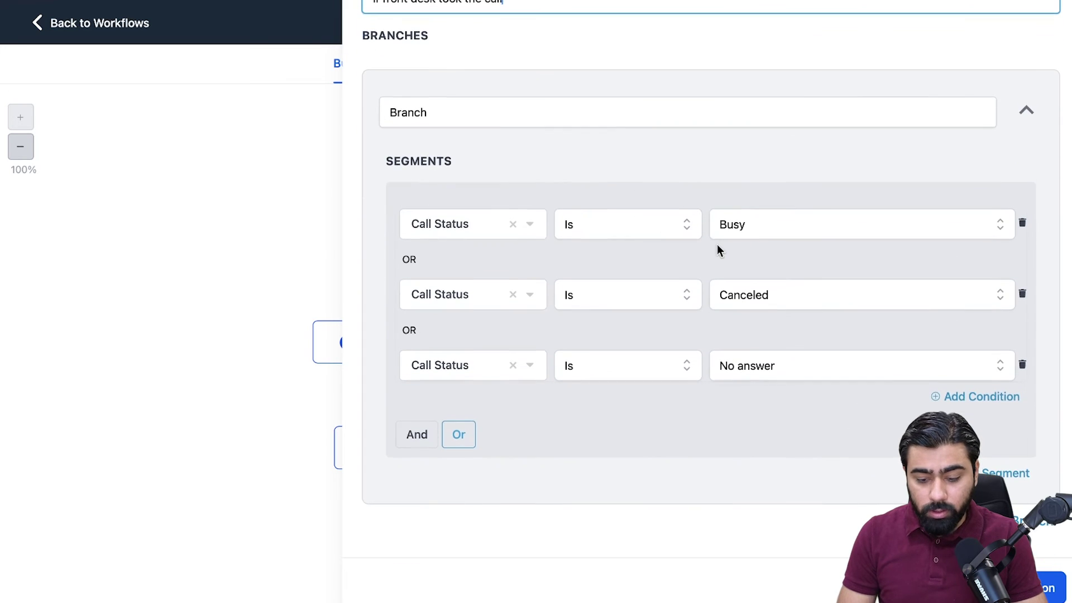
pyautogui.click(1049, 588)
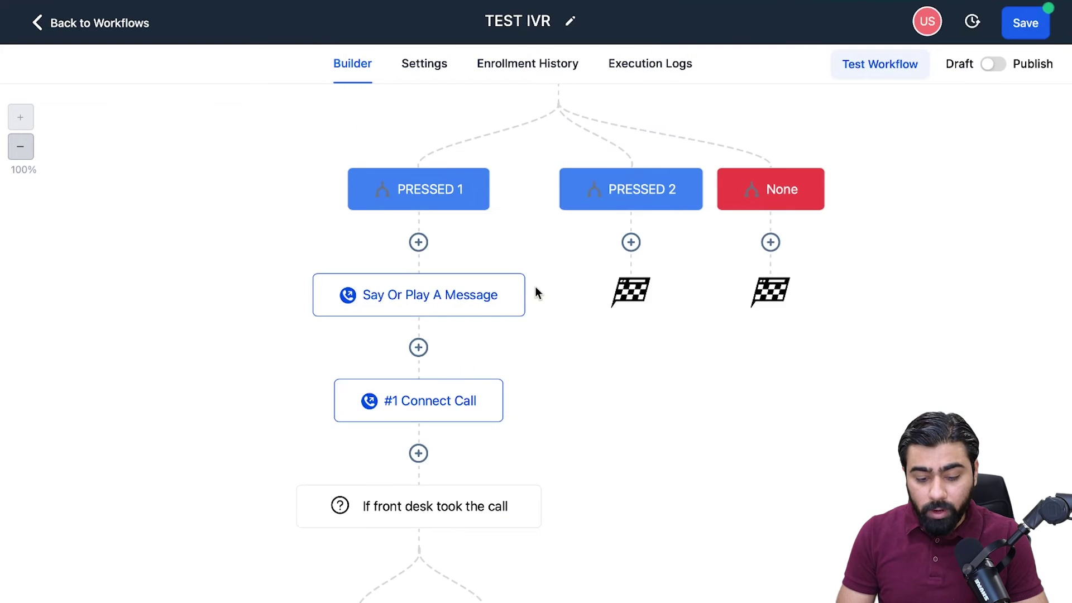
# Add a Say/Play Message action under Branch of the "If front desk took the call" condition
pyautogui.scroll(-2, 416, 498)
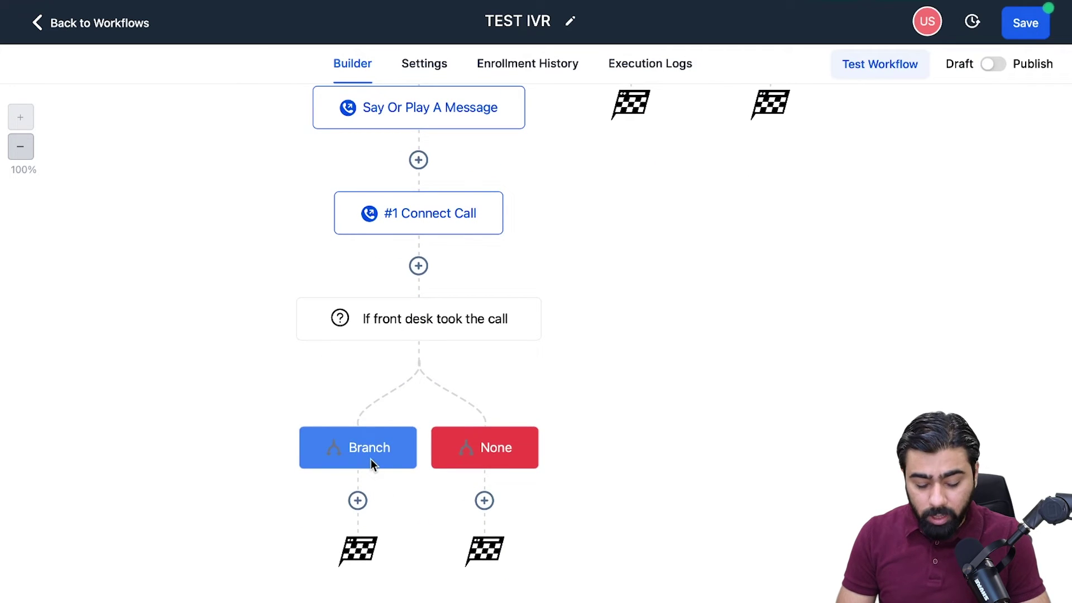
pyautogui.click(358, 501)
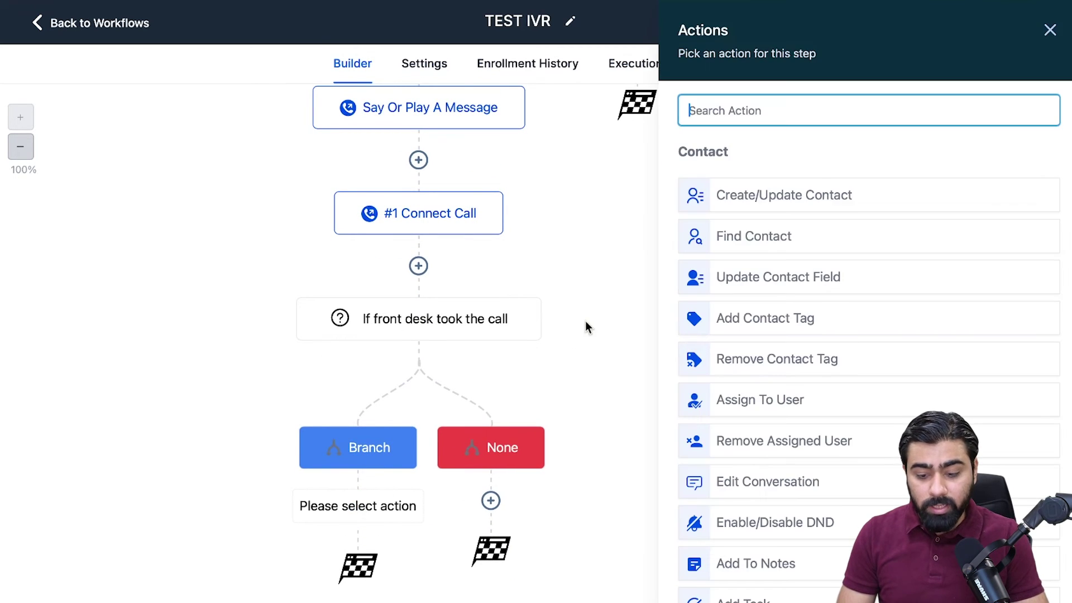
pyautogui.write('say')
pyautogui.click(739, 190)
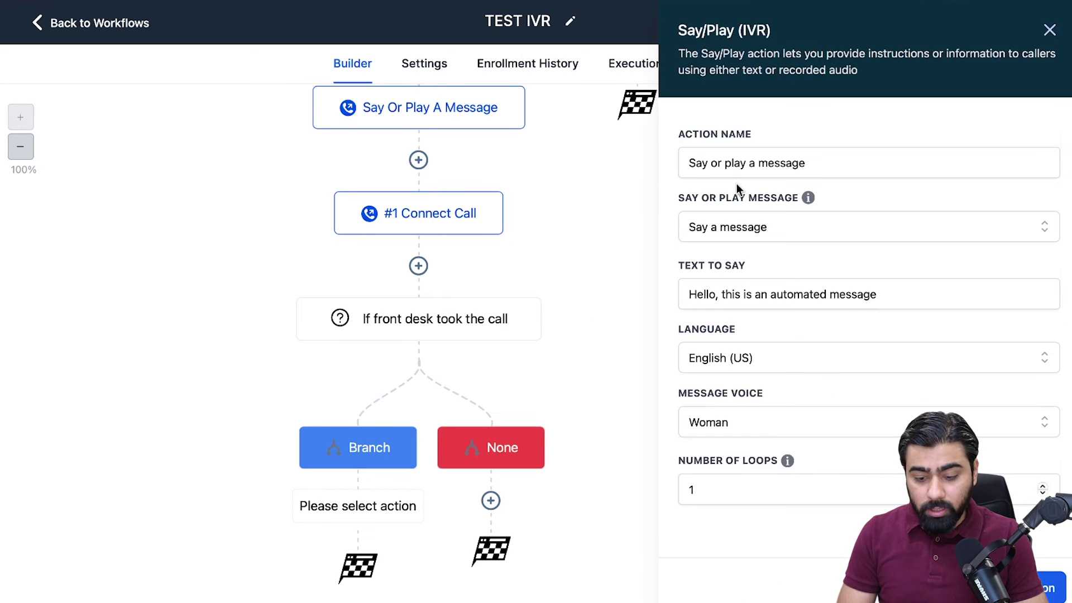
# Set the text to an apology starting "Sorry! All our lines are busy at the moment" that invites a voicemail after the beep, and save it
pyautogui.click(747, 291)
pyautogui.hotkey('ctrl', 'a')
pyautogui.write('Sorr')
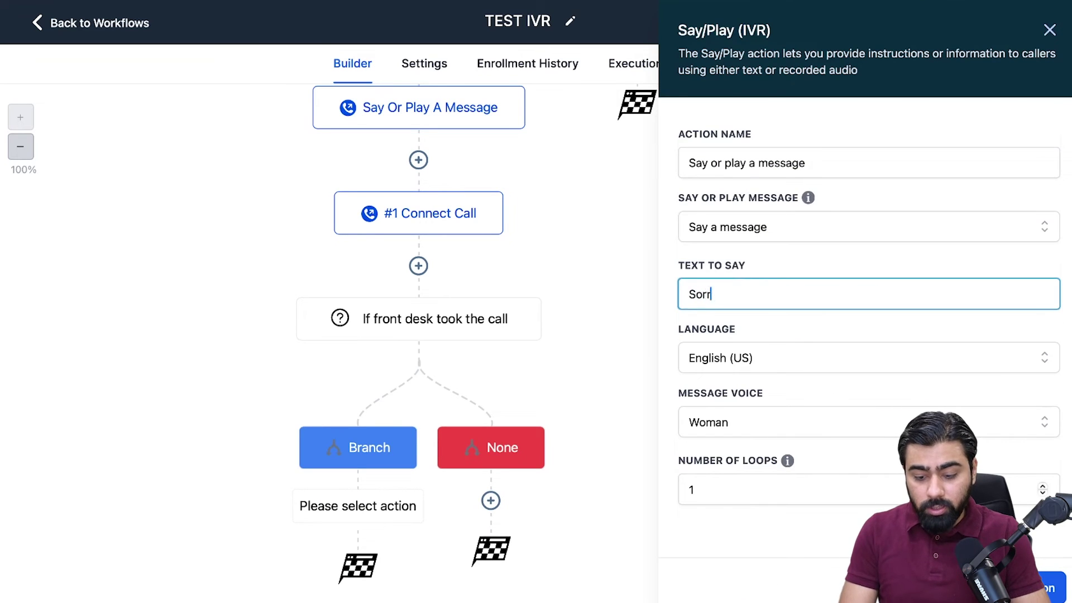
pyautogui.write('y! All o')
pyautogui.press('BackSpace')
pyautogui.write('All our')
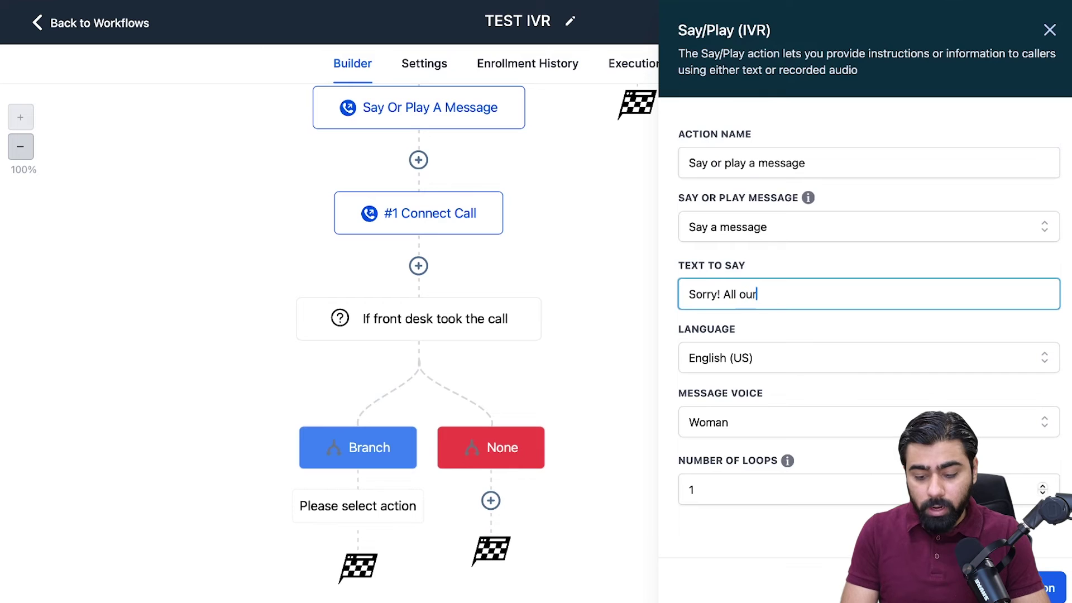
pyautogui.write(' lines are busy at t')
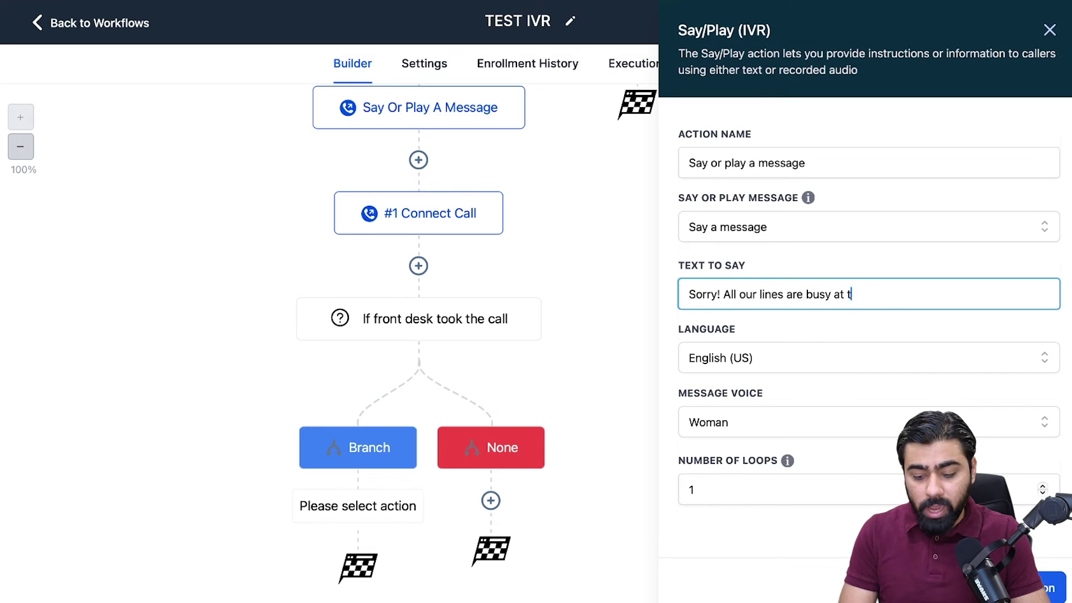
pyautogui.write('he moment, we will get back to you soon. If you will like to leave a voicemail, please speak after the beep')
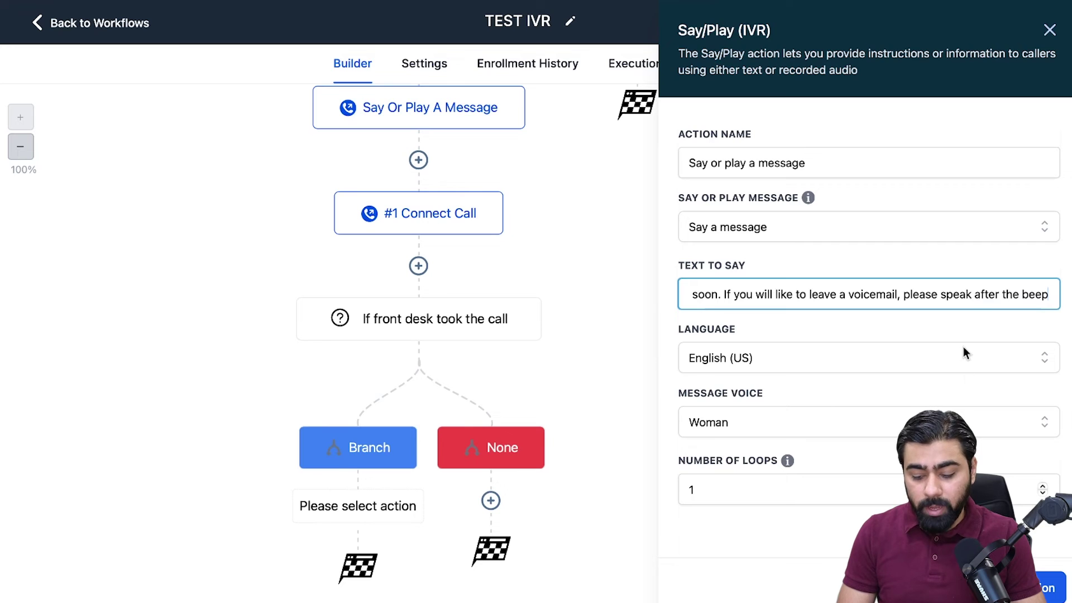
pyautogui.click(1044, 587)
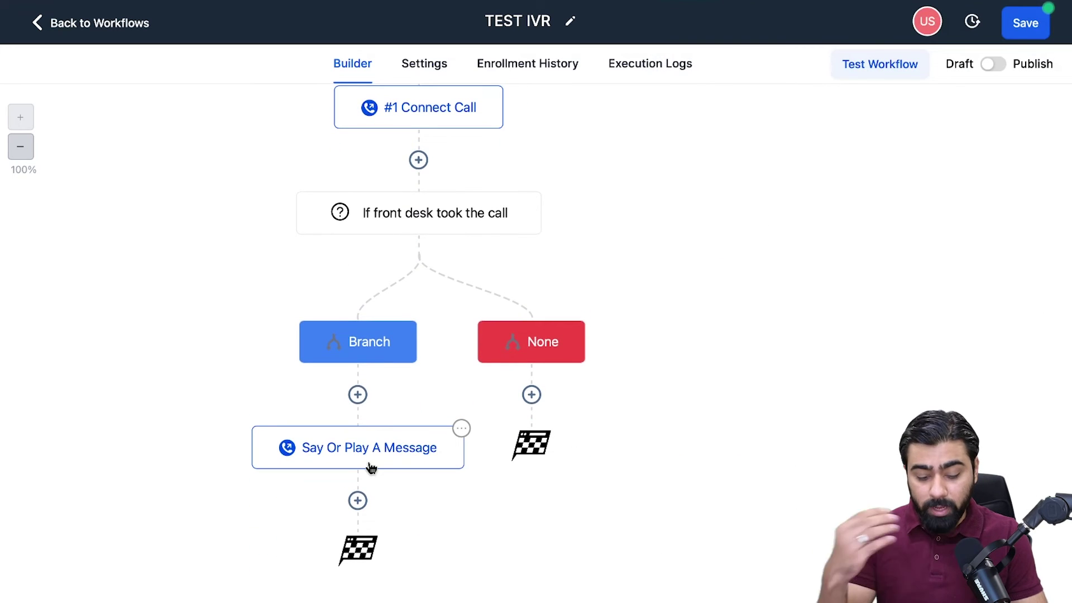
# Add another Say/Play Message action below the busy-lines message in the same branch
pyautogui.click(358, 500)
pyautogui.write('say')
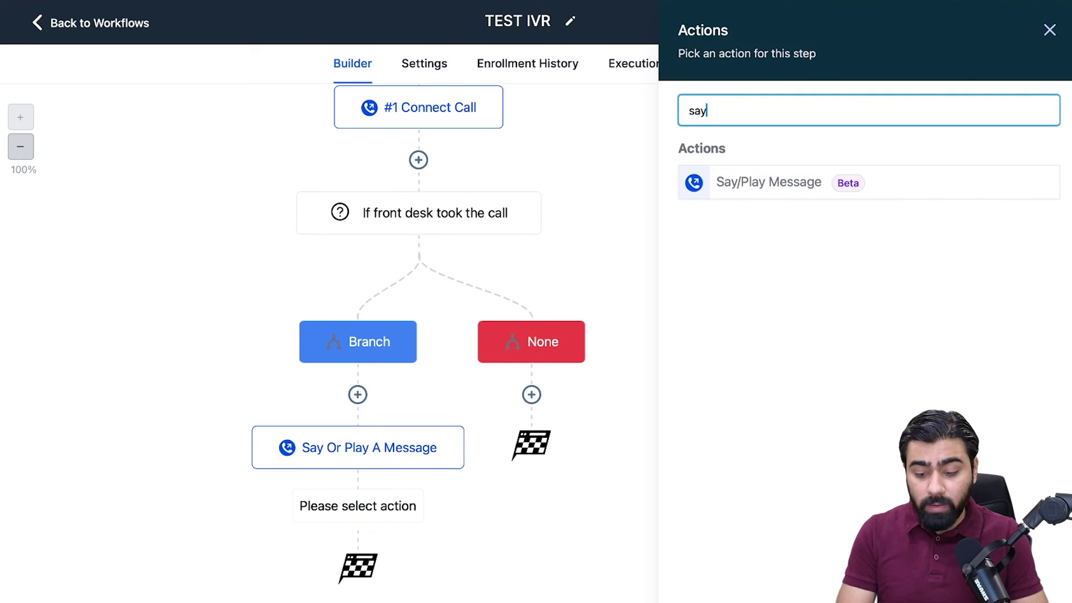
pyautogui.click(754, 183)
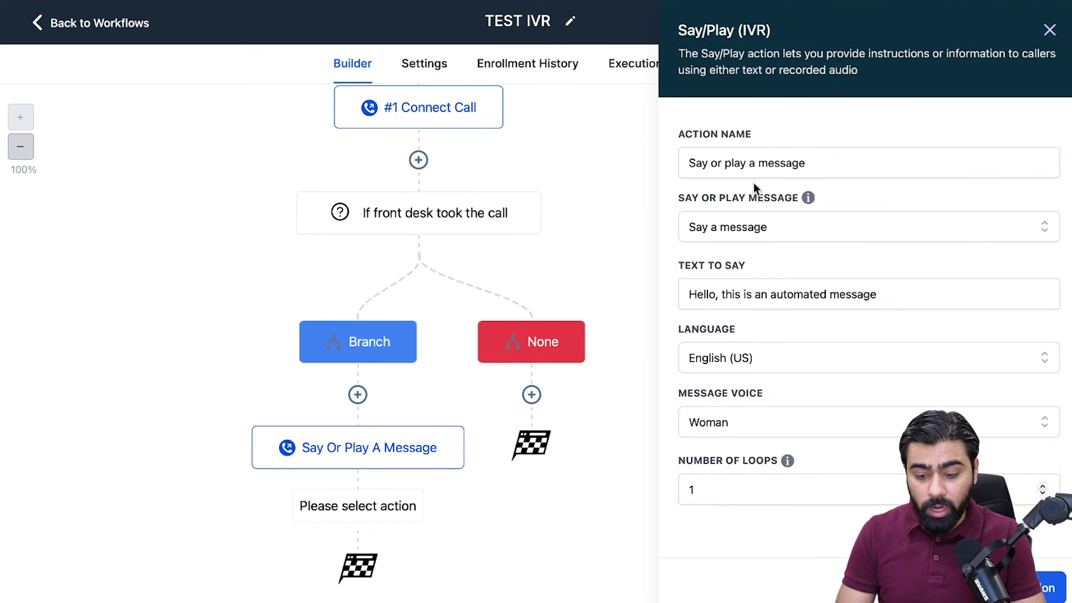
# Set the second message action to Play a message, upload zapsplat_multimedia_beep_high_tech_with_reverb_007_87543.mp3 as its audio, and save it
pyautogui.click(728, 228)
pyautogui.click(719, 304)
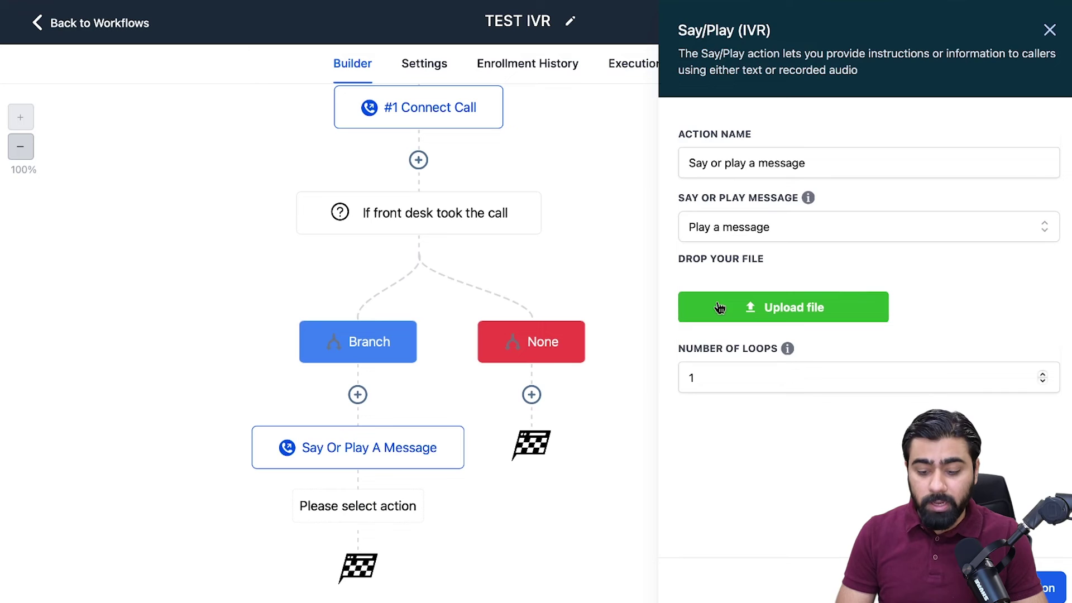
pyautogui.click(769, 312)
pyautogui.doubleClick(414, 193)
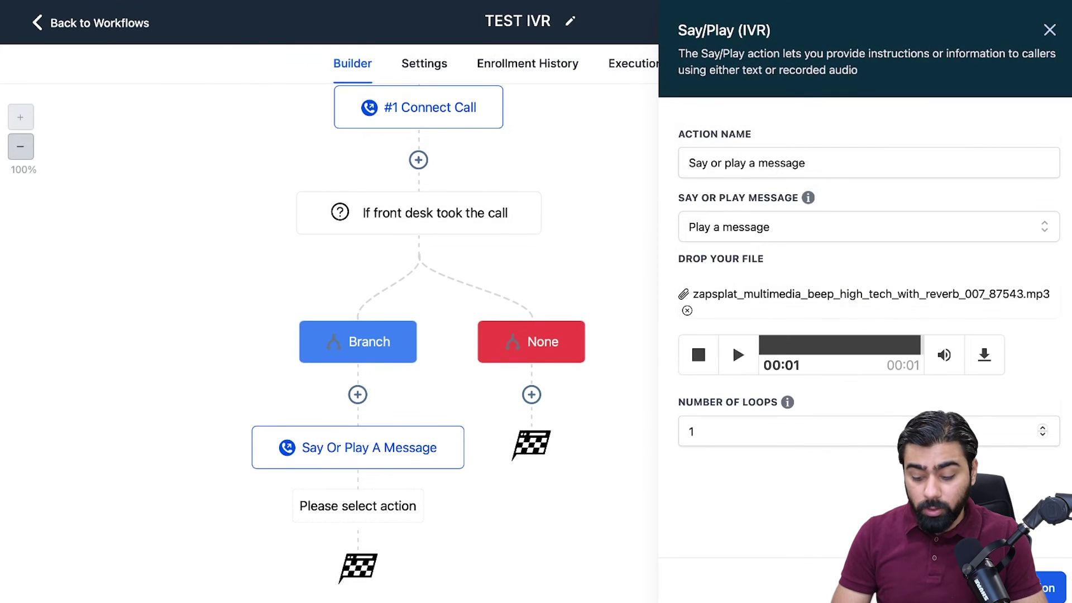
pyautogui.click(1043, 588)
# Add a Record Voicemail action below the beep message in the same branch
pyautogui.scroll(-2, 540, 413)
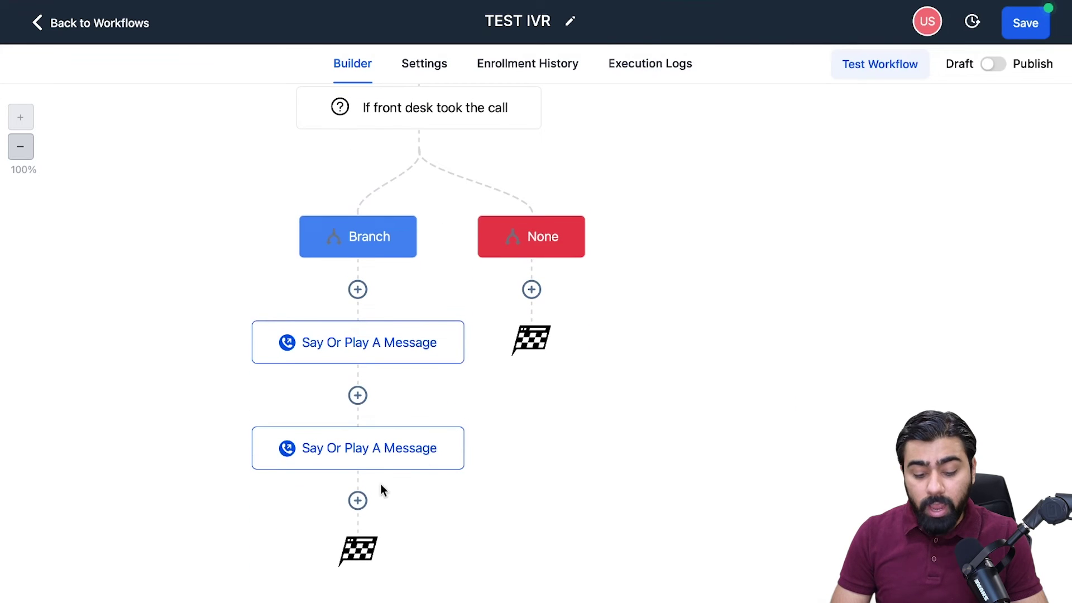
pyautogui.click(360, 496)
pyautogui.write('record')
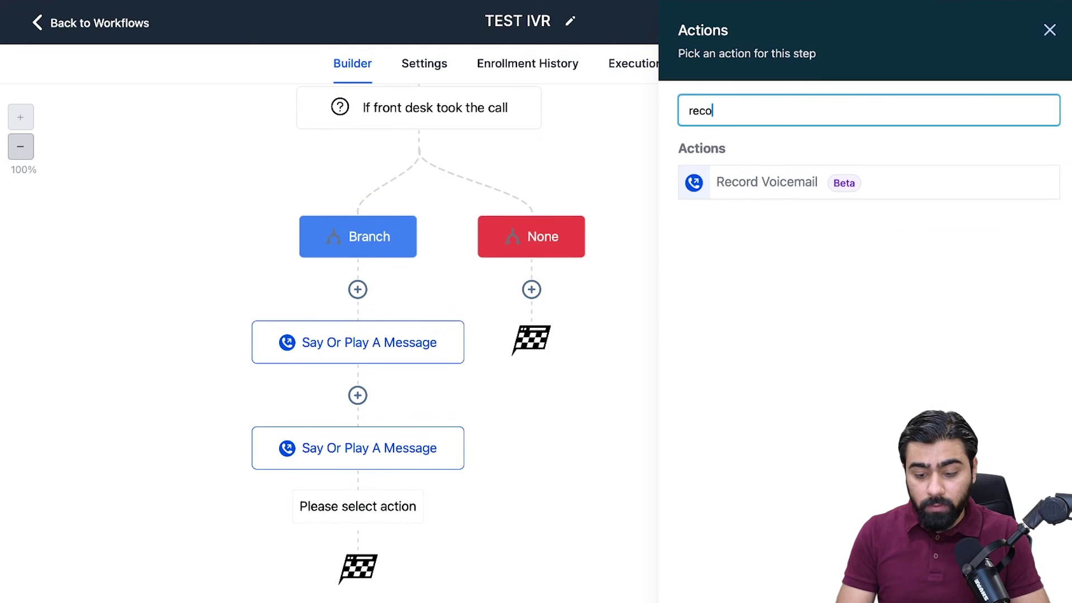
pyautogui.click(799, 192)
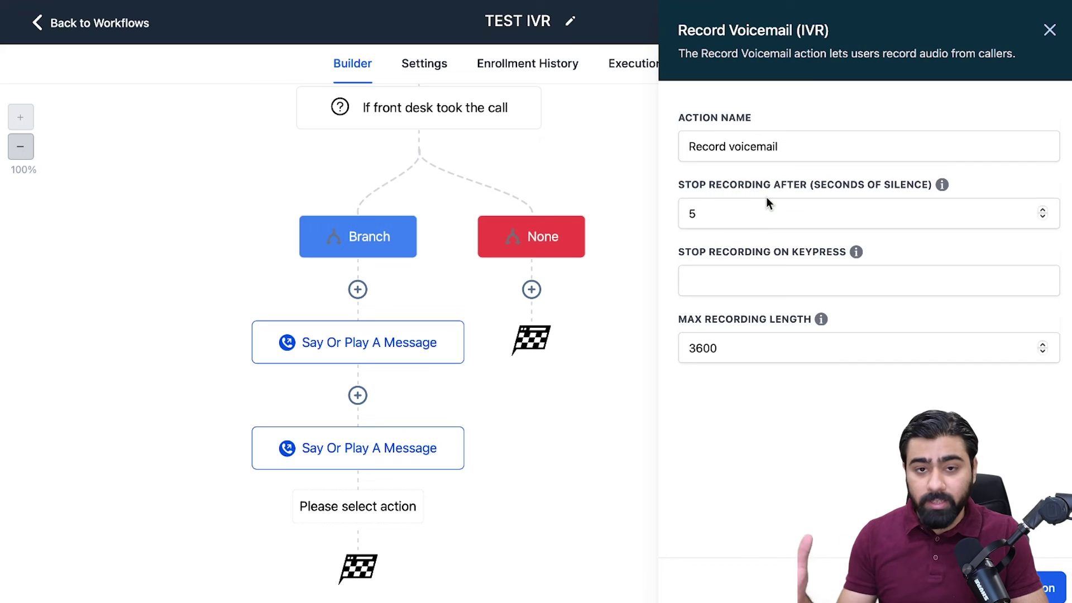
# Set the Record Voicemail action to stop recording on keypress #
pyautogui.click(722, 277)
pyautogui.write('#')
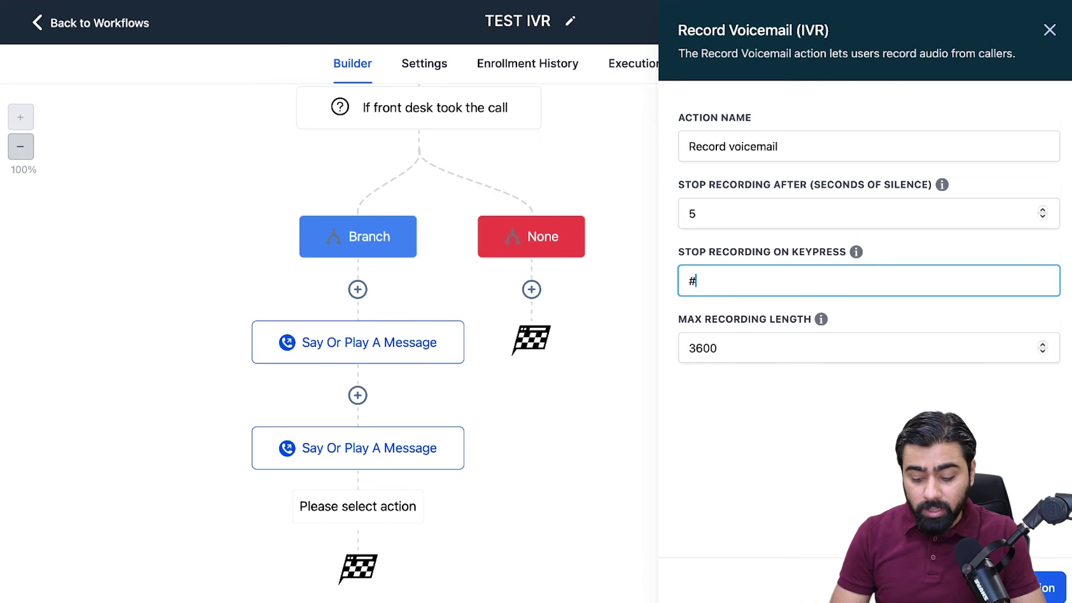
pyautogui.press('Return')
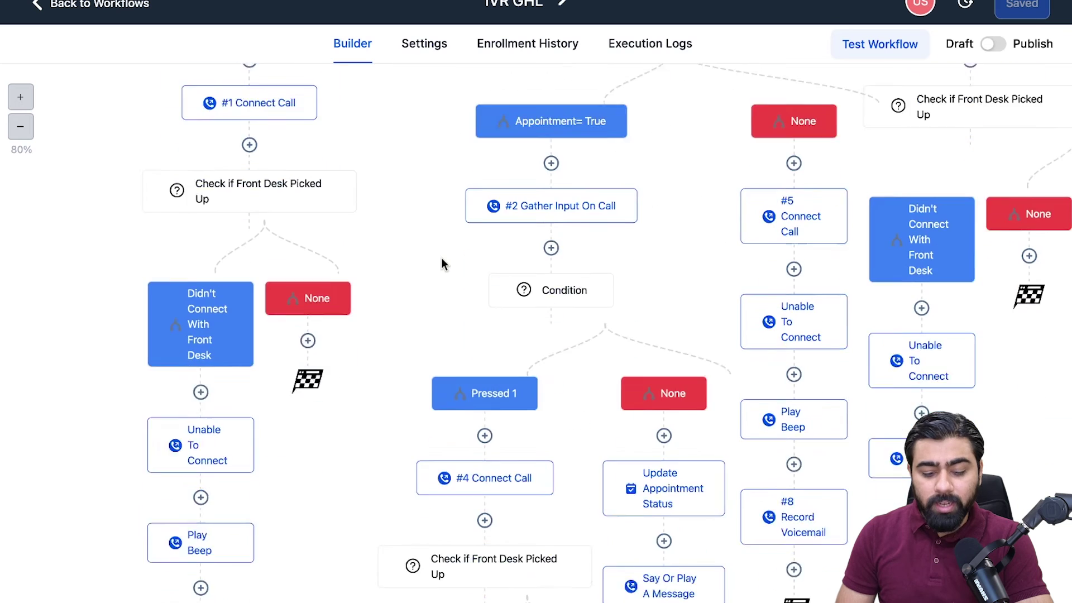
# Examine how the IVR GHL workflow handles the Pressed 1 branch and the appointment check under Pressed 2
pyautogui.scroll(-2, 391, 273)
pyautogui.scroll(6, 232, 170)
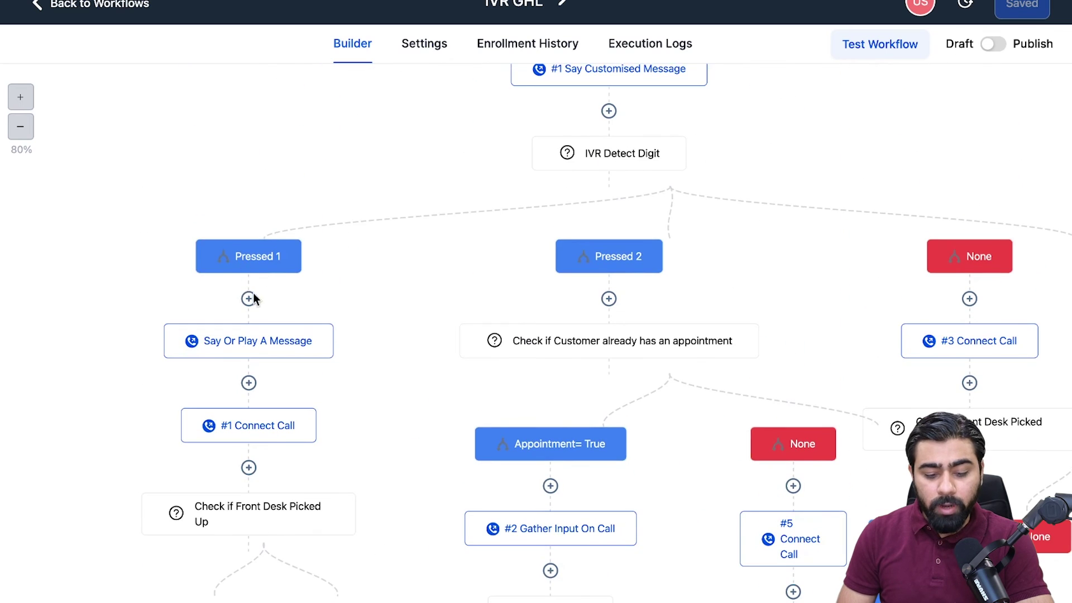
pyautogui.scroll(-10, 288, 349)
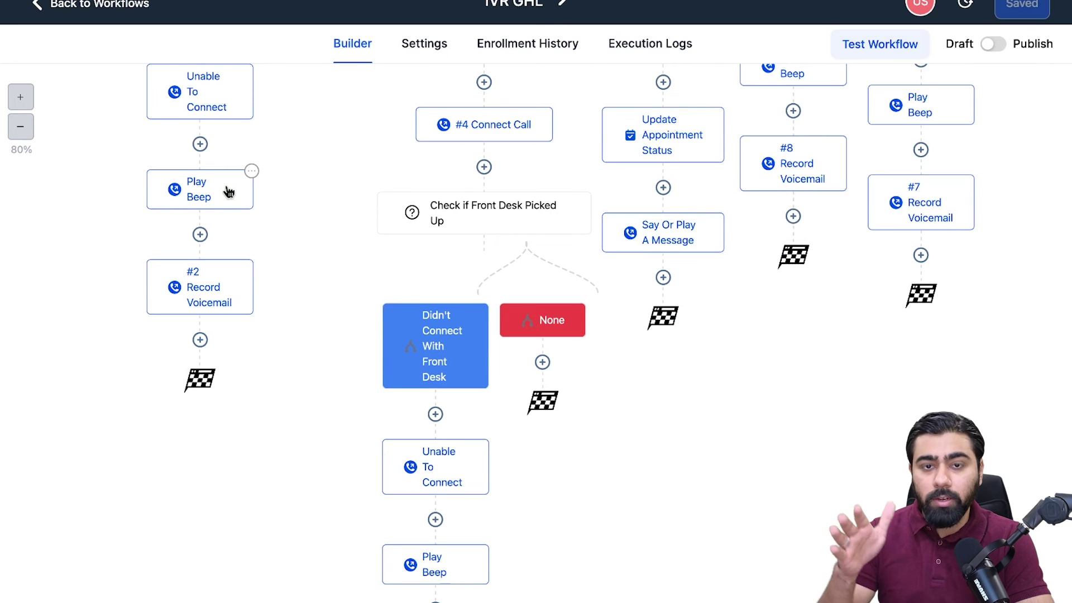
pyautogui.scroll(4, 625, 178)
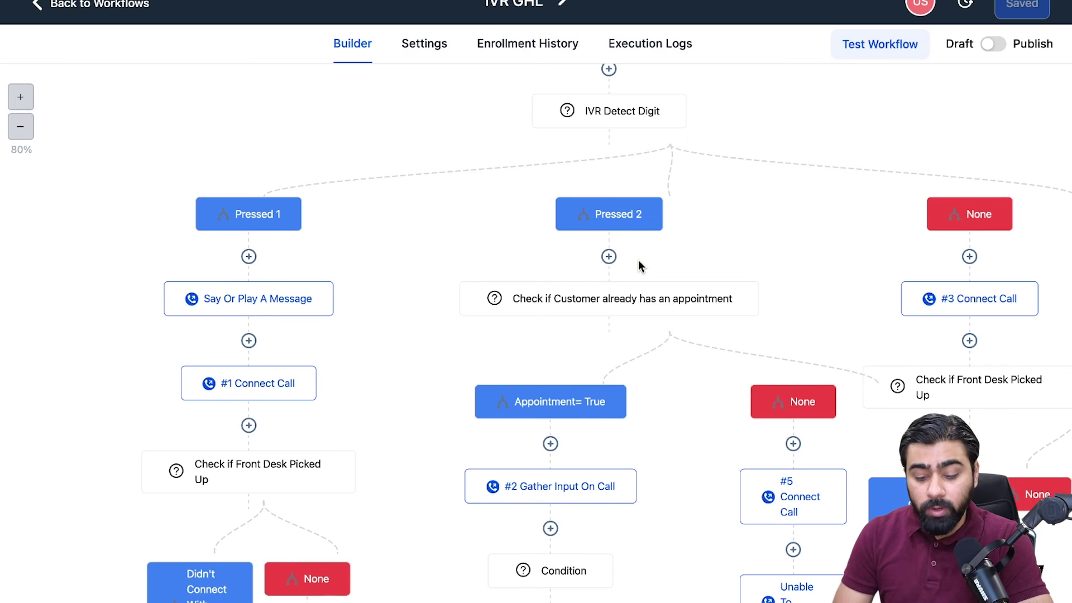
pyautogui.scroll(-3, 638, 261)
pyautogui.click(598, 229)
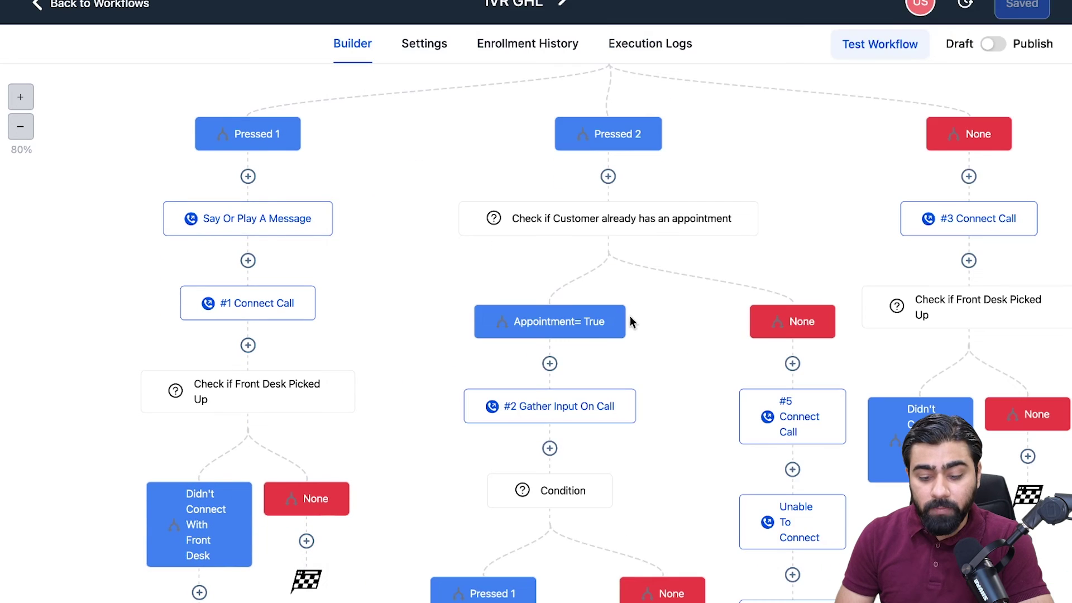
pyautogui.click(597, 226)
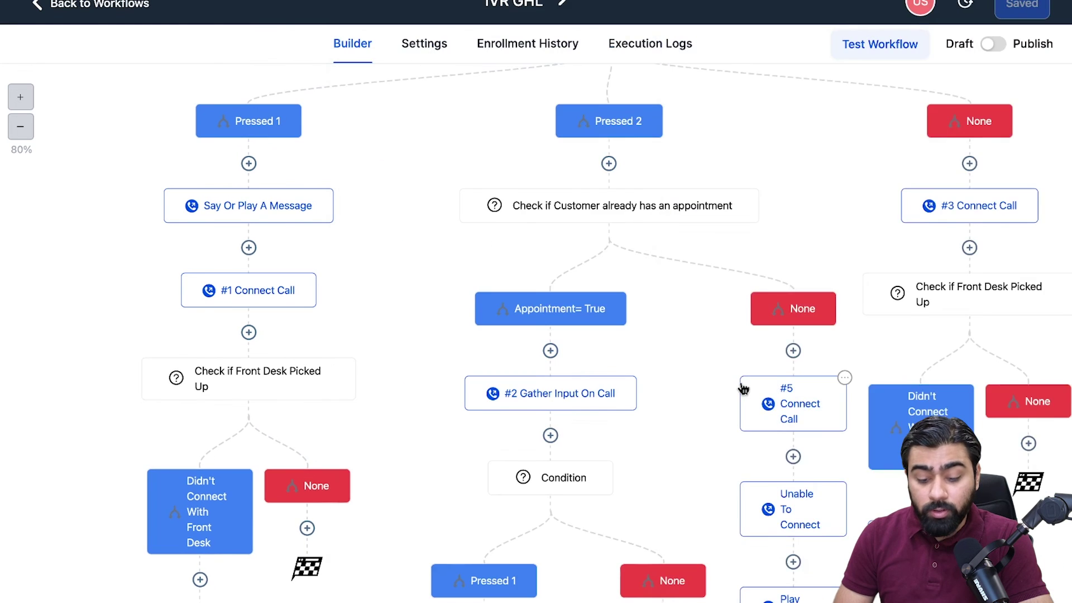
# Review the settings of the #2 Gather Input On Call and Update Appointment Status actions in the existing-appointment branch
pyautogui.scroll(-8, 742, 389)
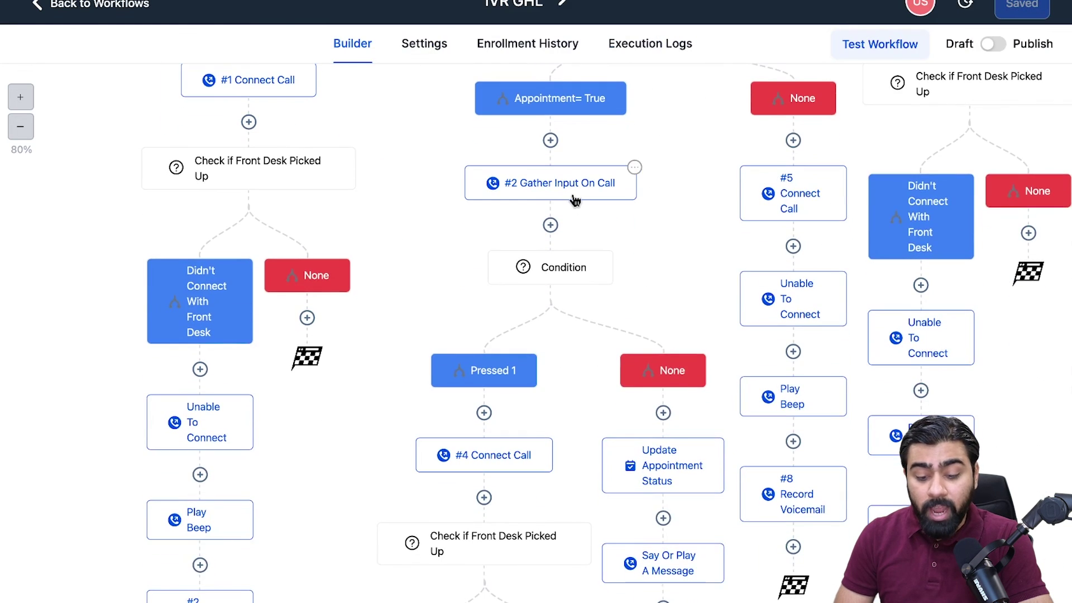
pyautogui.click(570, 197)
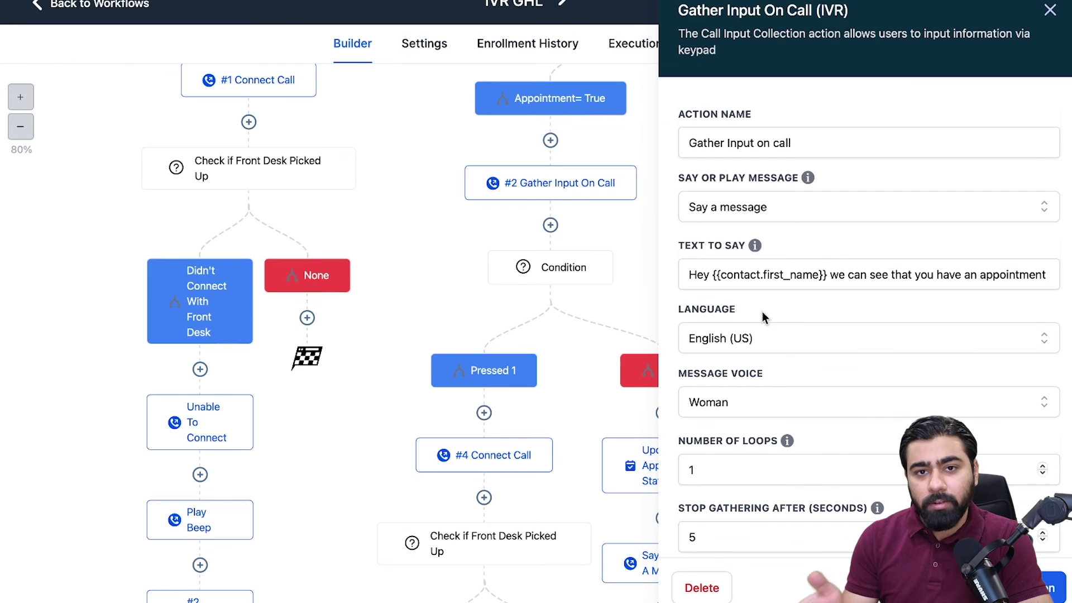
pyautogui.click(647, 239)
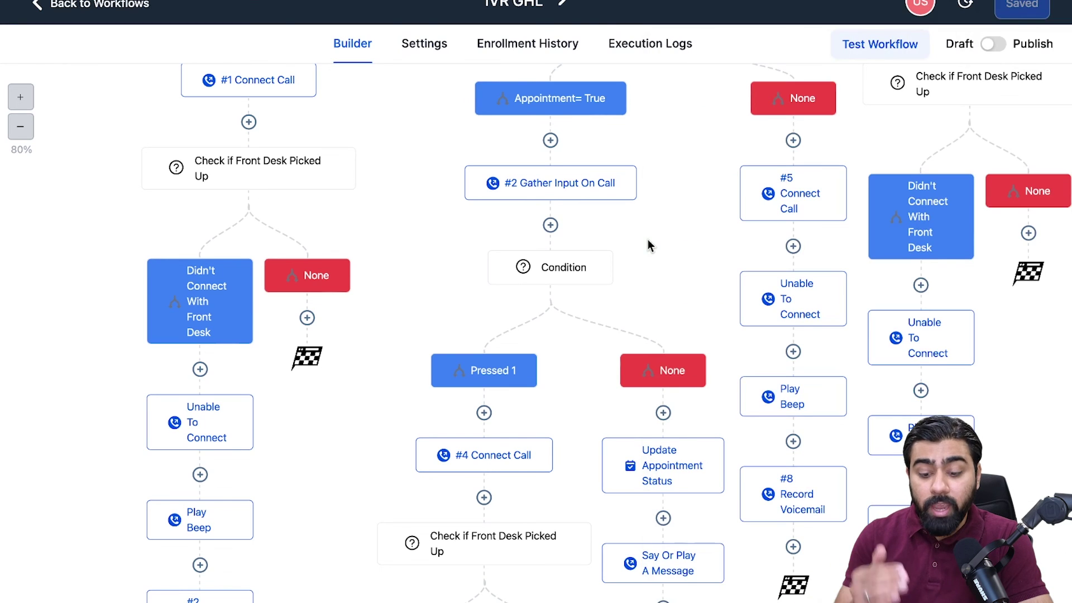
pyautogui.scroll(-3, 648, 240)
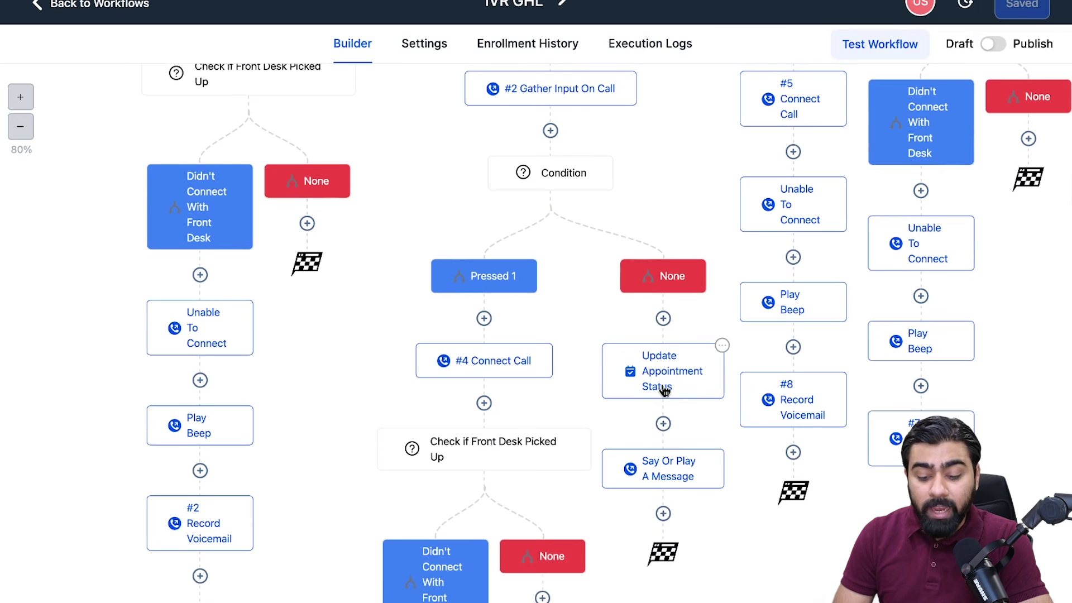
pyautogui.click(664, 391)
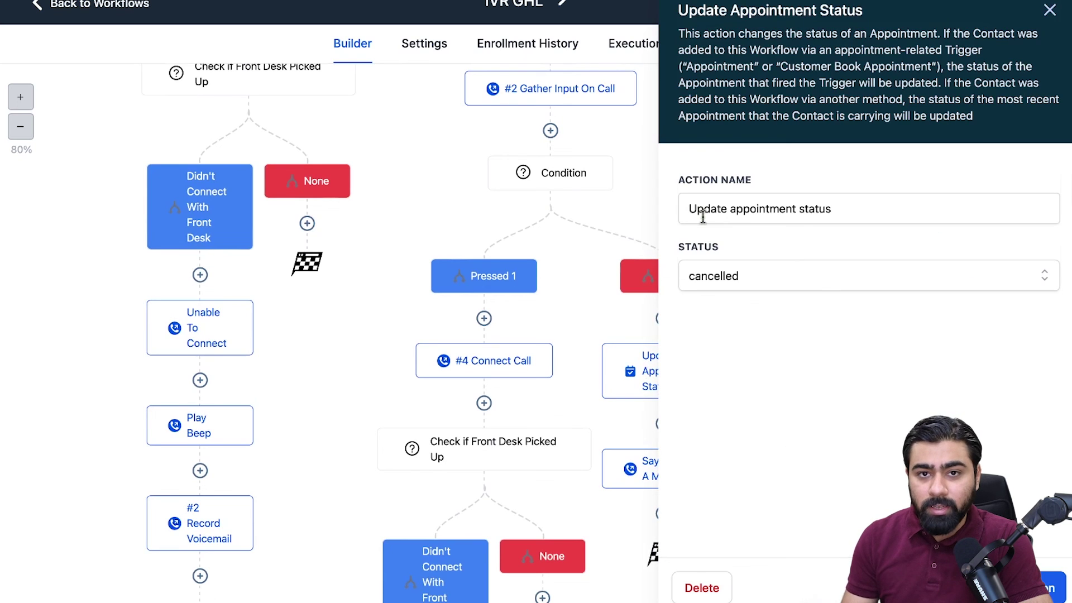